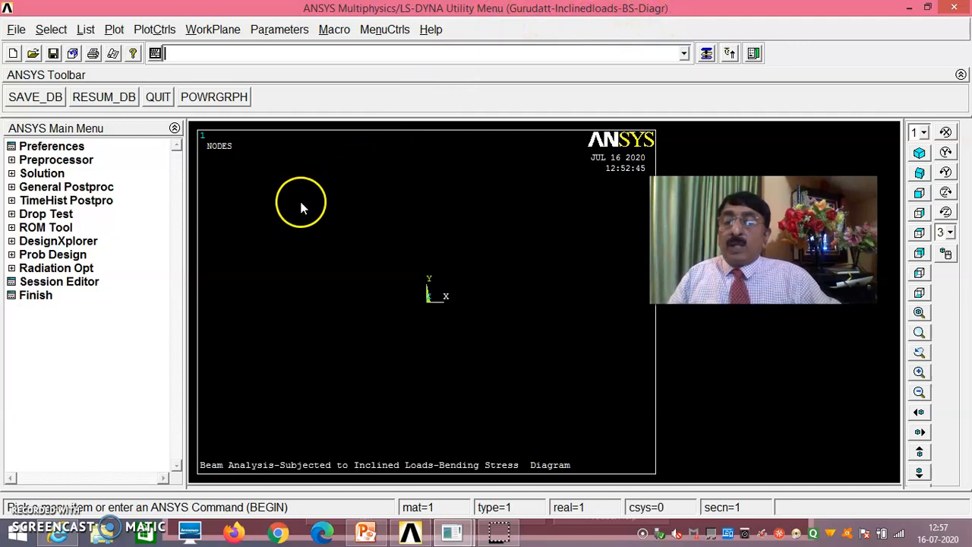
# Set the GUI filtering preferences to the Structural discipline with the h-Method option
pyautogui.click(65, 149)
pyautogui.click(485, 157)
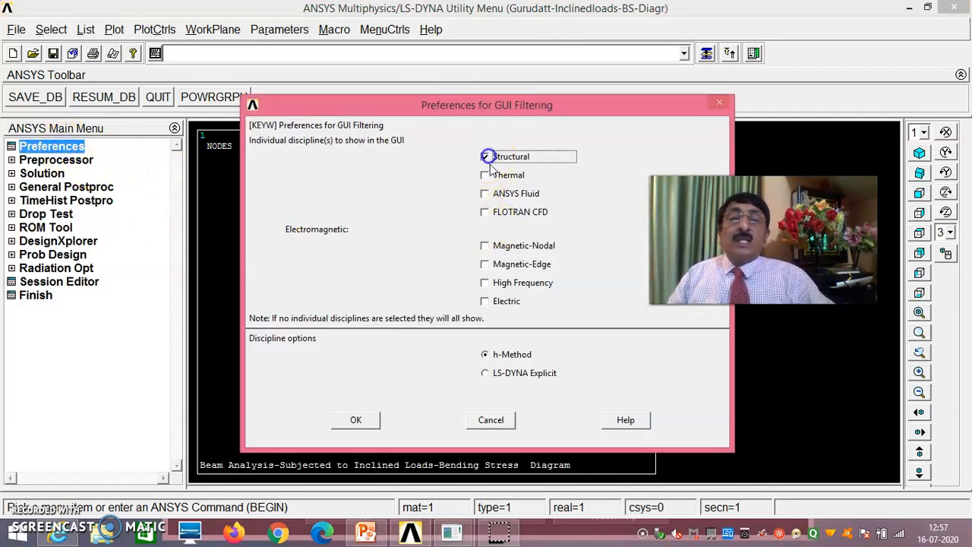
pyautogui.click(356, 420)
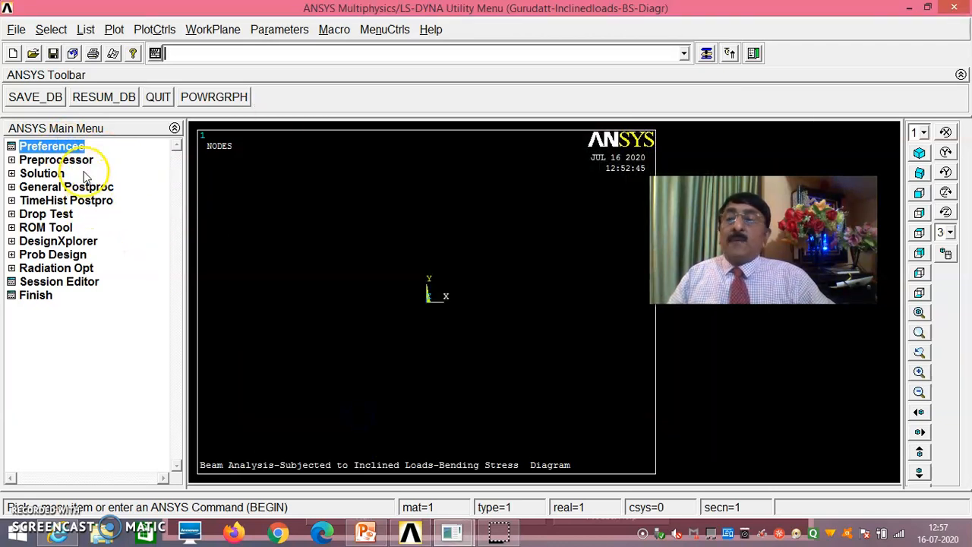
# Add the 2 node 188 beam as element type 1 and close the element type definitions
pyautogui.click(76, 160)
pyautogui.click(91, 174)
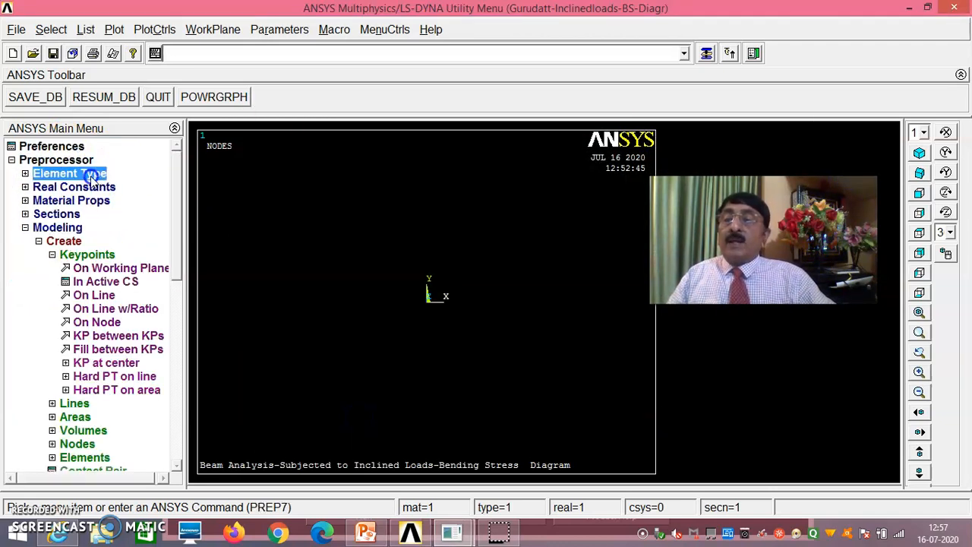
pyautogui.click(99, 188)
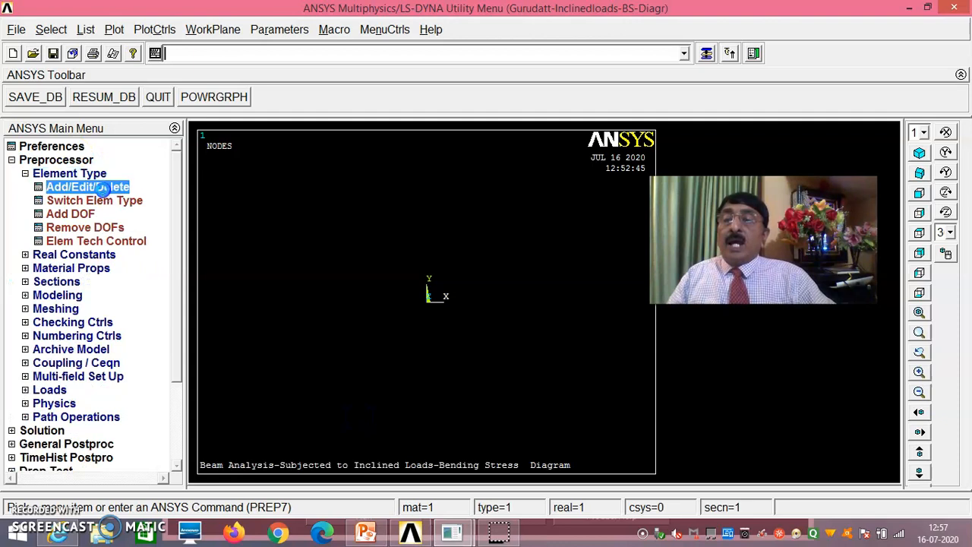
pyautogui.click(106, 363)
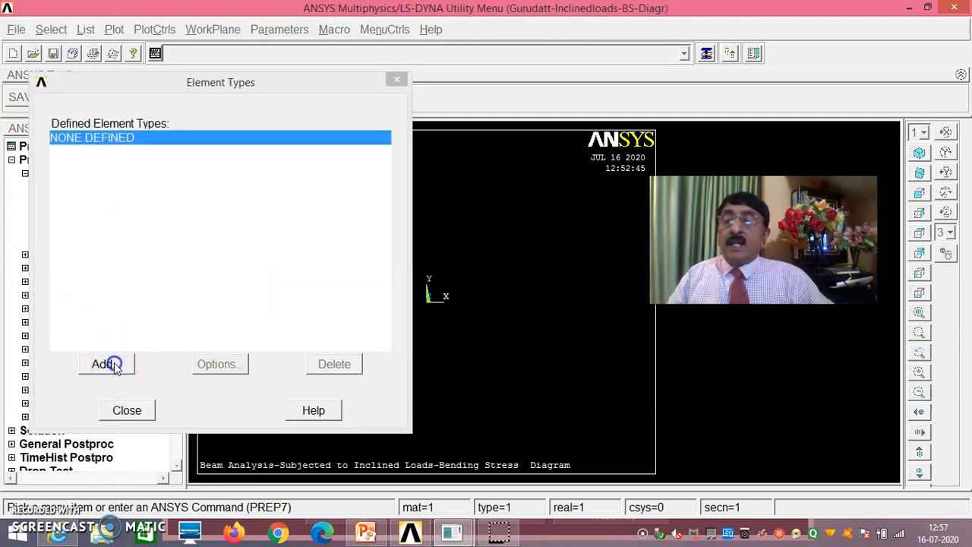
pyautogui.moveTo(722, 239); pyautogui.dragTo(746, 315)
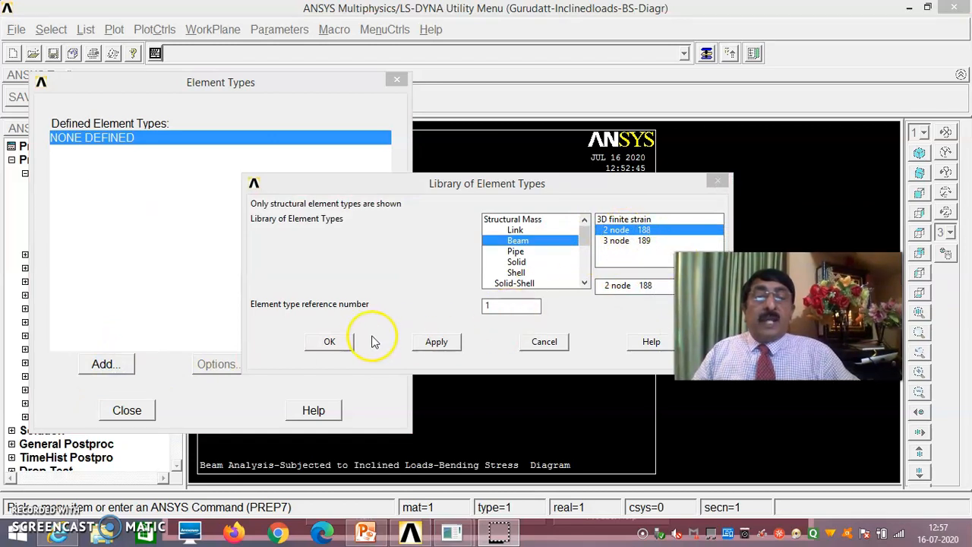
pyautogui.click(334, 341)
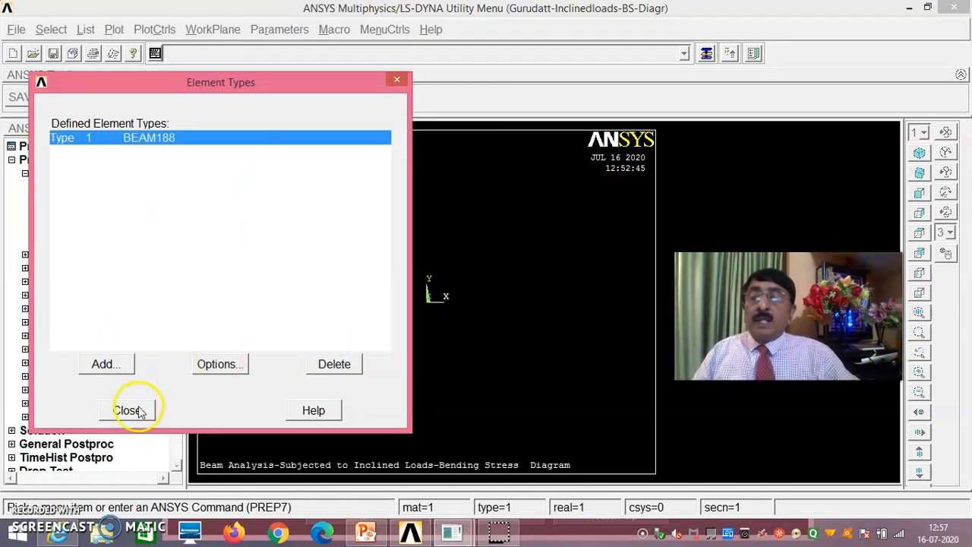
pyautogui.click(129, 411)
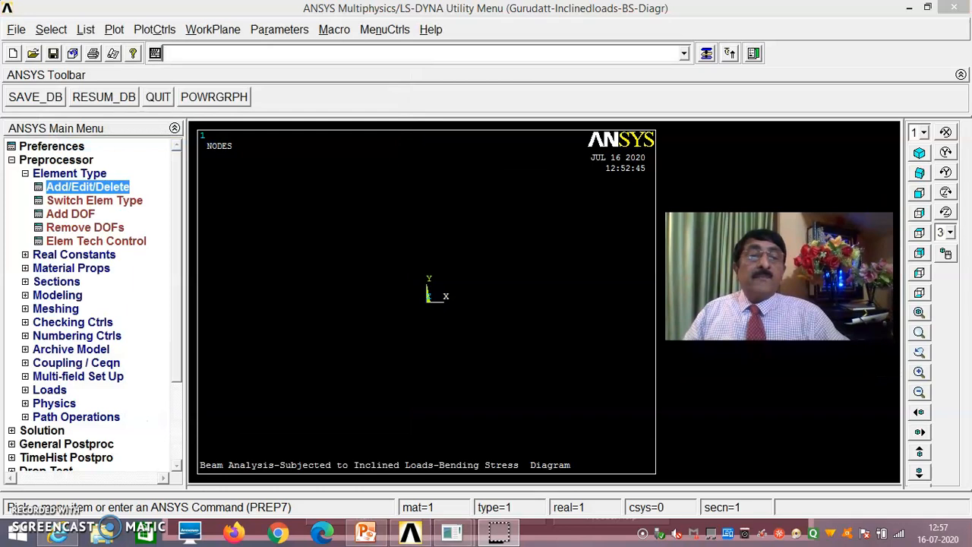
# Define a structural linear elastic isotropic model for material number 1 with EX set to 210E9
pyautogui.click(84, 270)
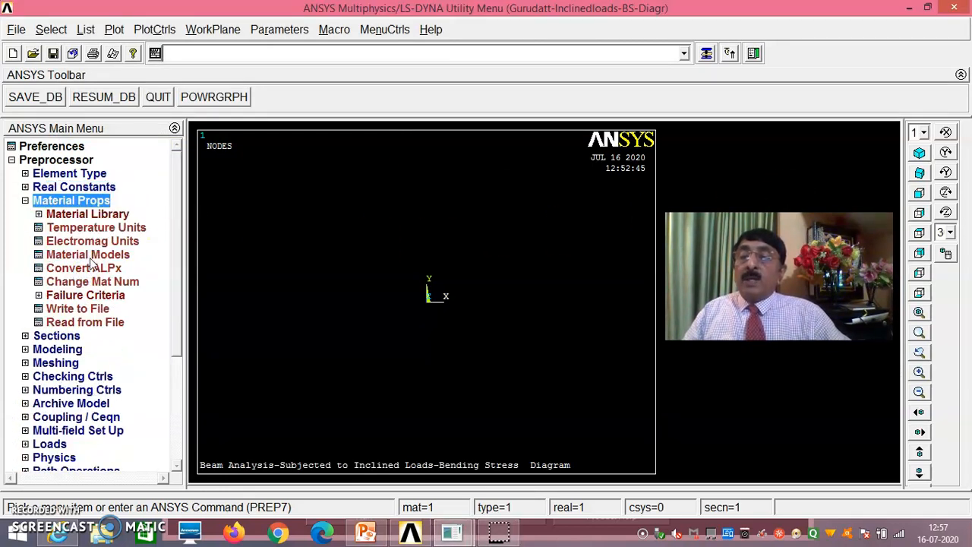
pyautogui.click(89, 256)
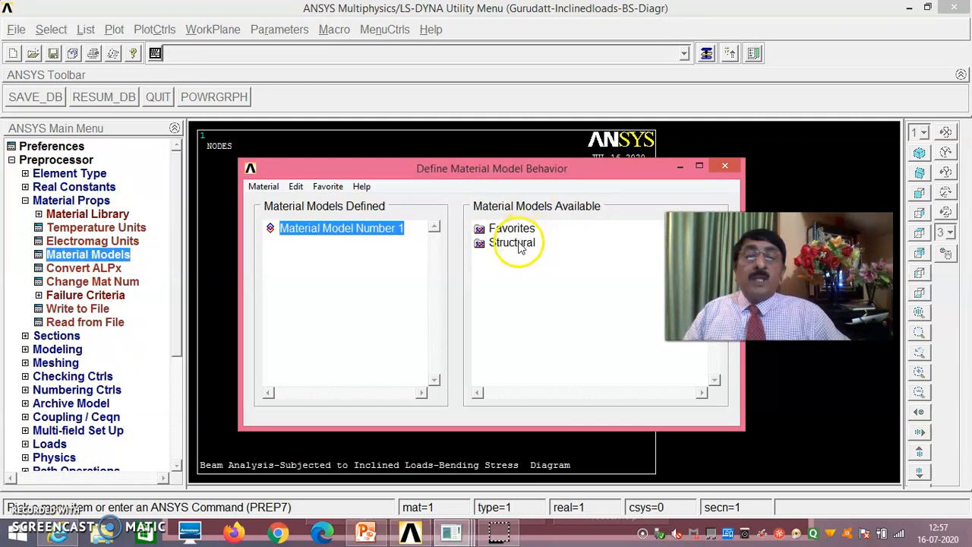
pyautogui.doubleClick(512, 242)
pyautogui.doubleClick(526, 256)
pyautogui.doubleClick(547, 271)
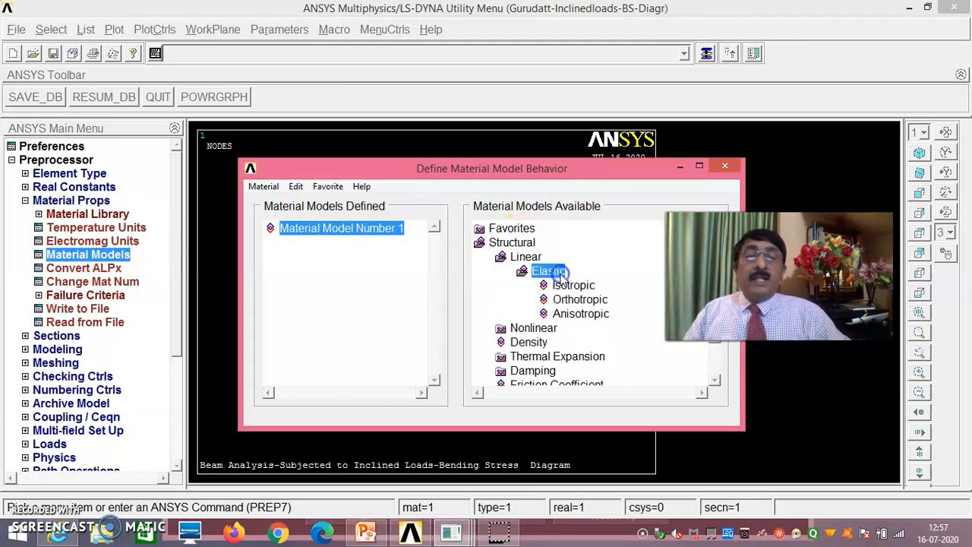
pyautogui.doubleClick(566, 288)
pyautogui.click(501, 346)
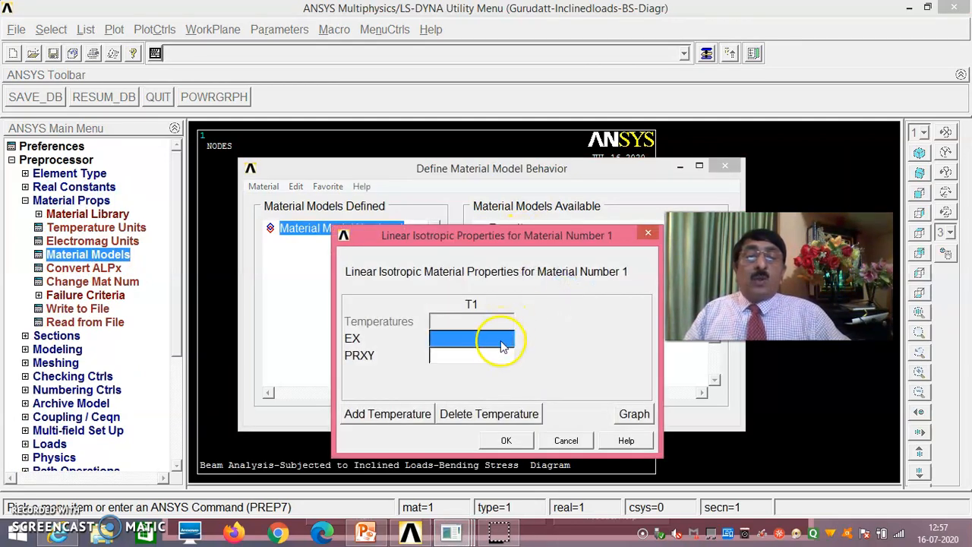
pyautogui.write('210E9')
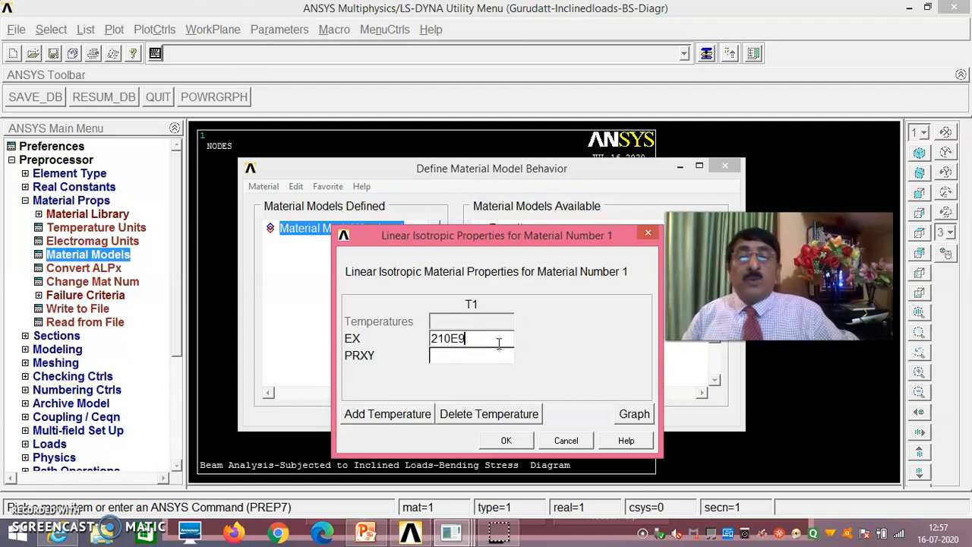
pyautogui.click(478, 362)
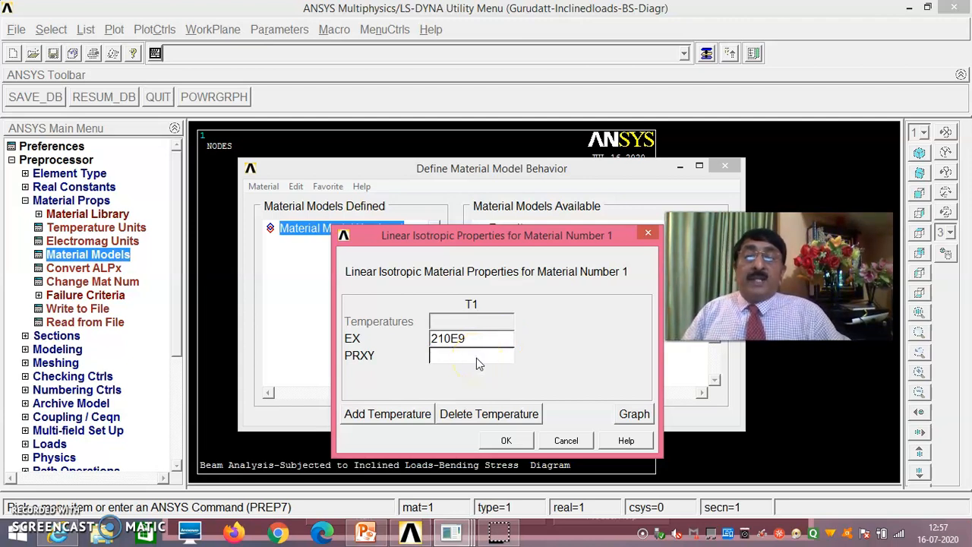
pyautogui.click(466, 341)
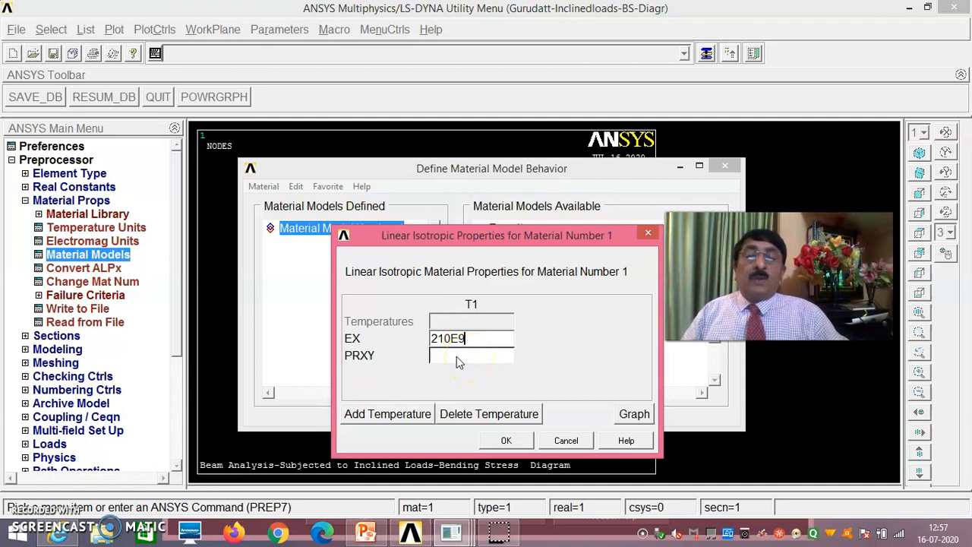
# Set the material's PRXY to 0.27, accept the isotropic properties and exit the material model definition
pyautogui.click(455, 357)
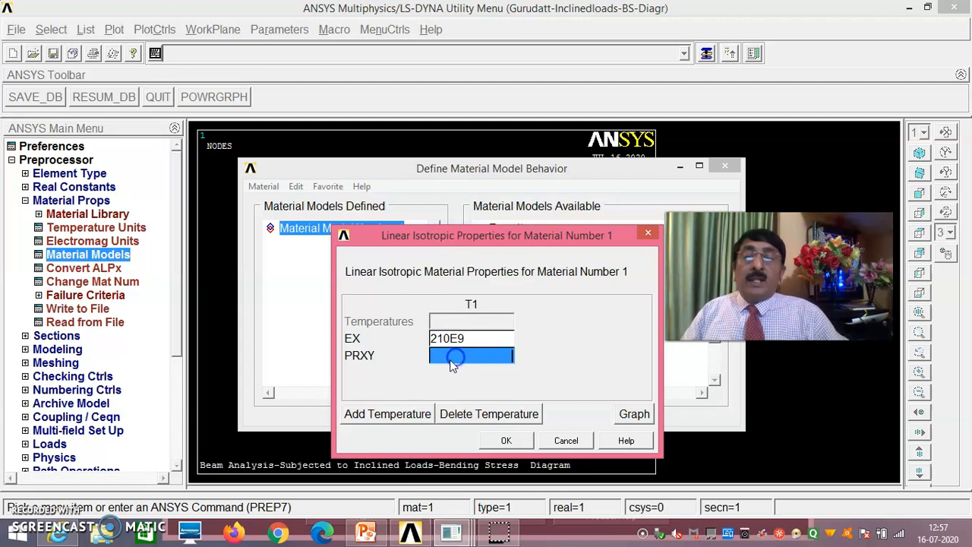
pyautogui.write('0.2')
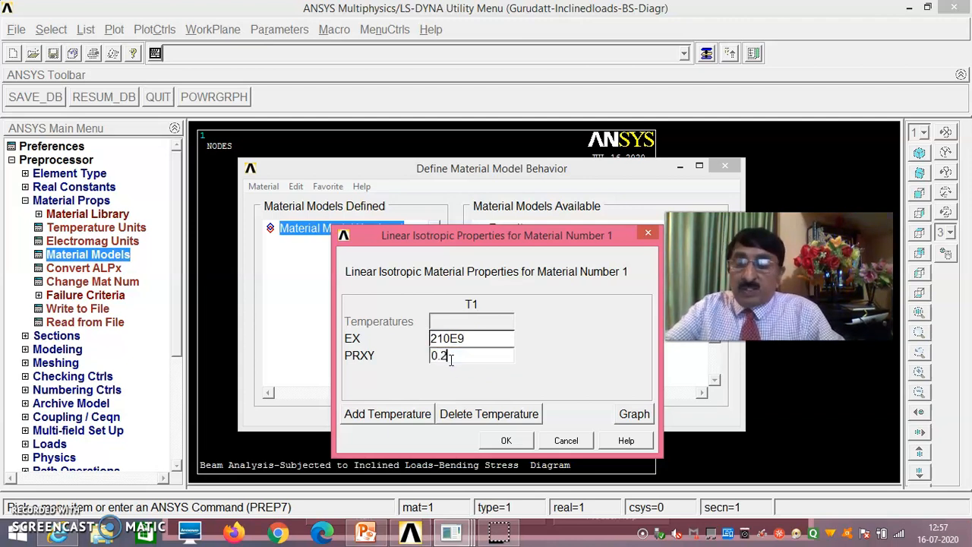
pyautogui.write('7')
pyautogui.click(501, 443)
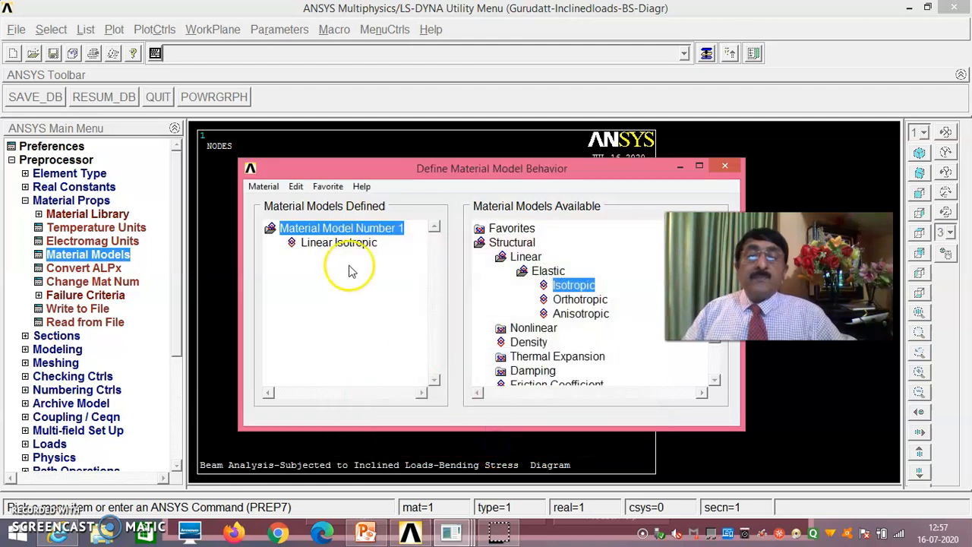
pyautogui.click(266, 187)
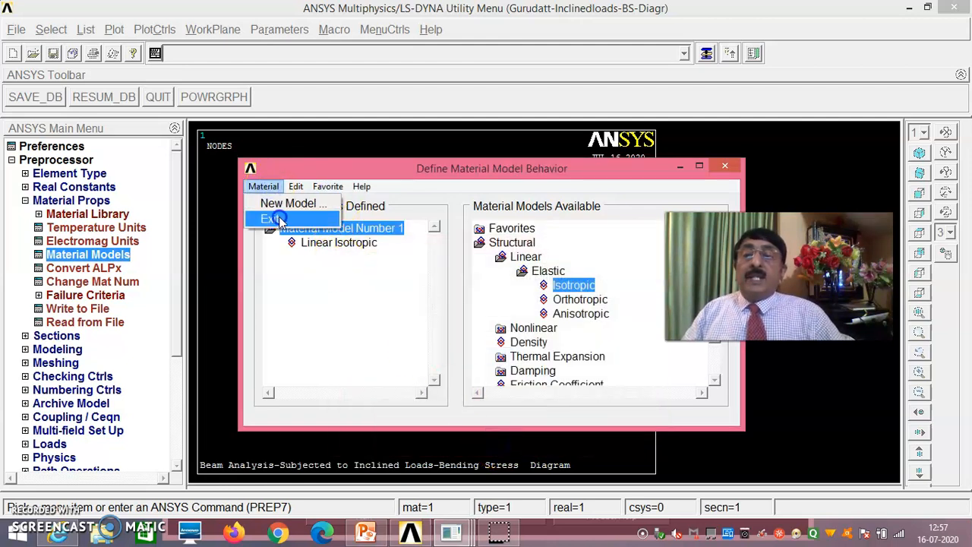
pyautogui.click(270, 218)
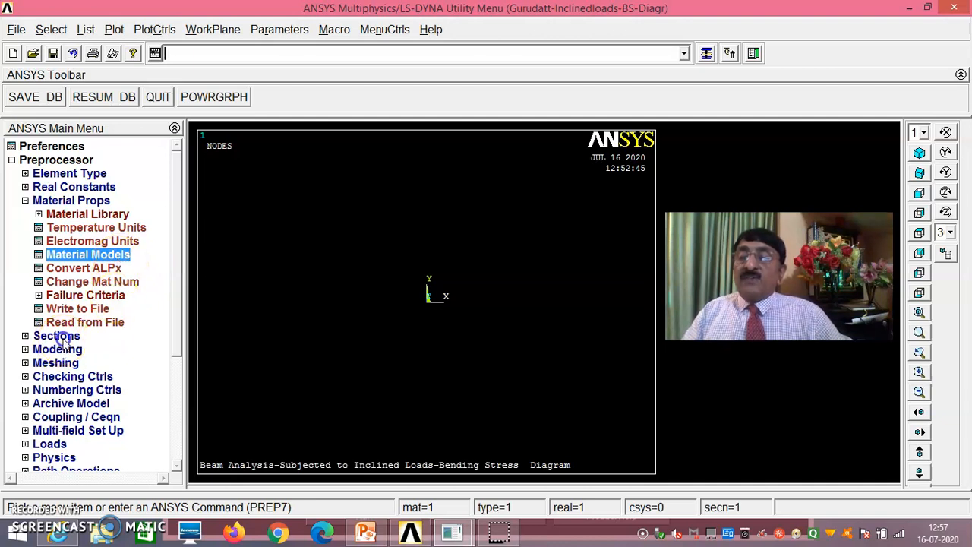
# Define common beam section 1 as a solid rectangle with B 0.2 and H 0.3, offset to the centroid
pyautogui.click(57, 337)
pyautogui.click(93, 256)
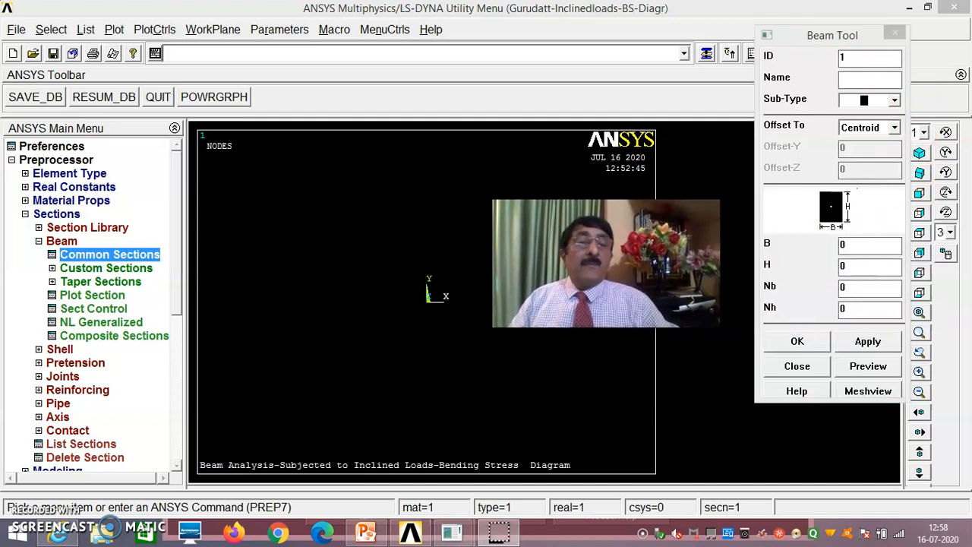
pyautogui.click(853, 243)
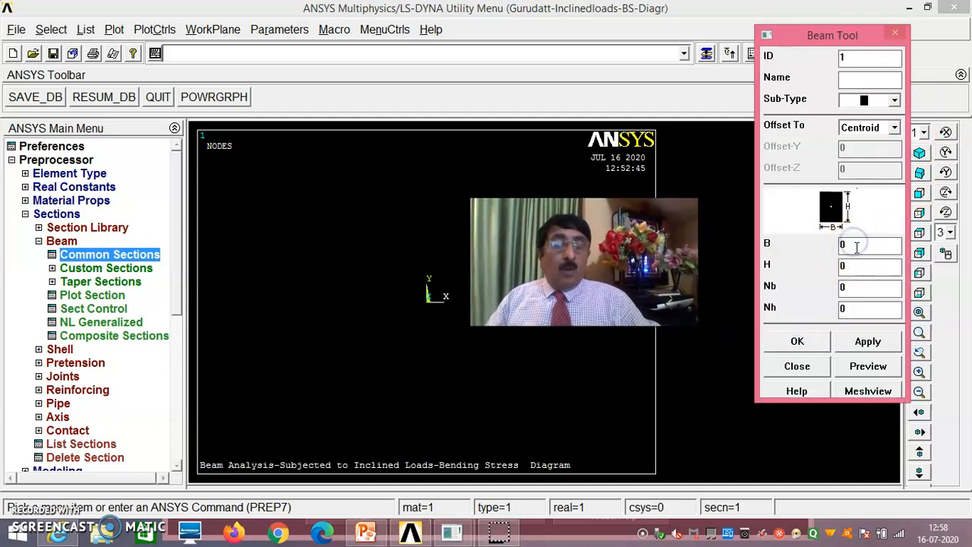
pyautogui.write('.2')
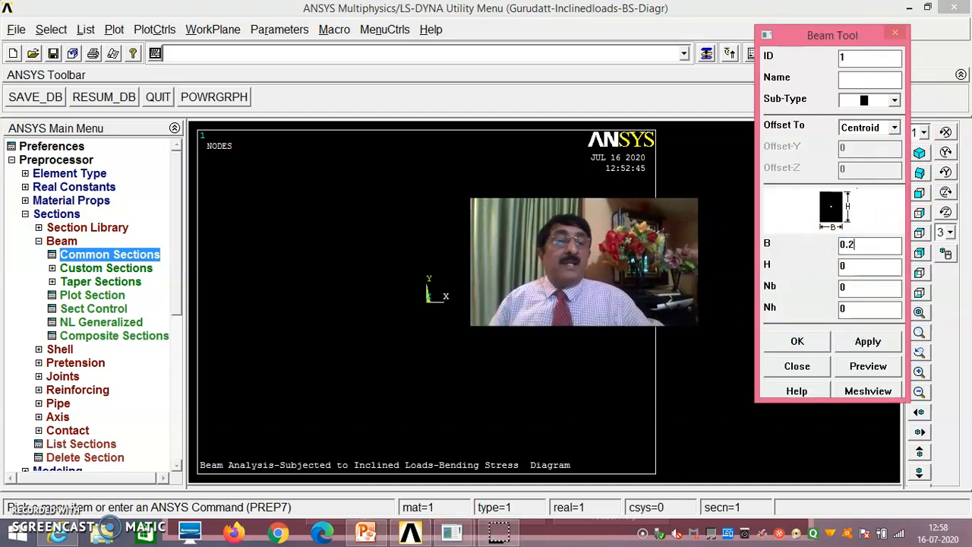
pyautogui.click(857, 269)
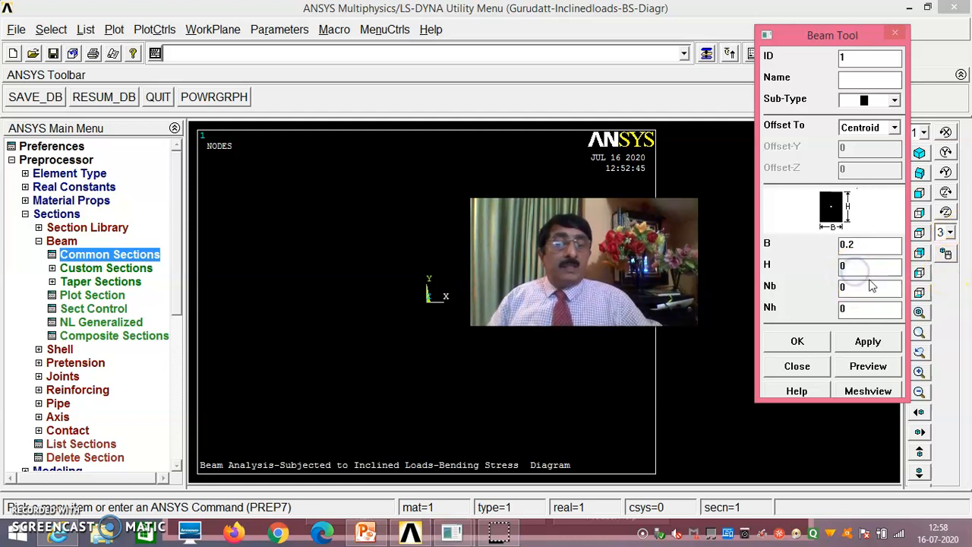
pyautogui.write('.3')
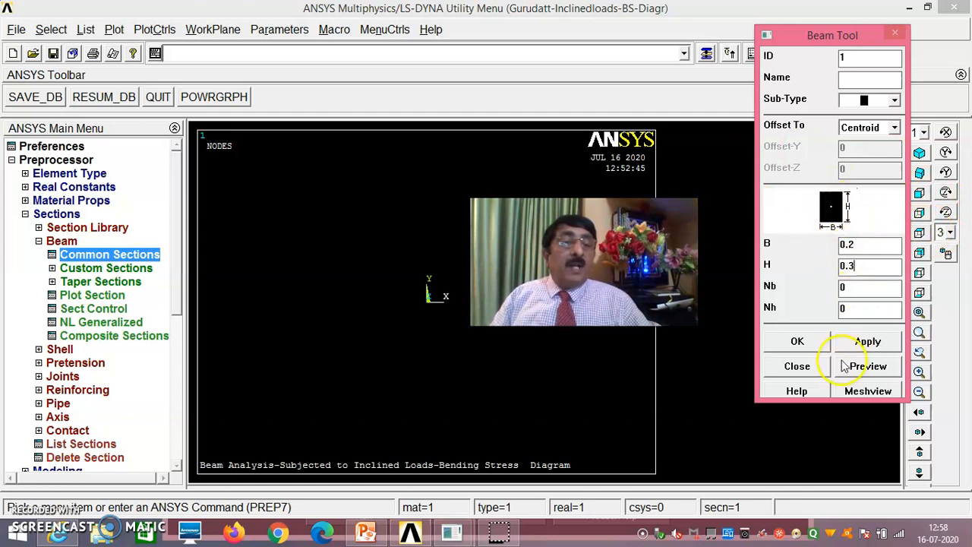
pyautogui.click(798, 342)
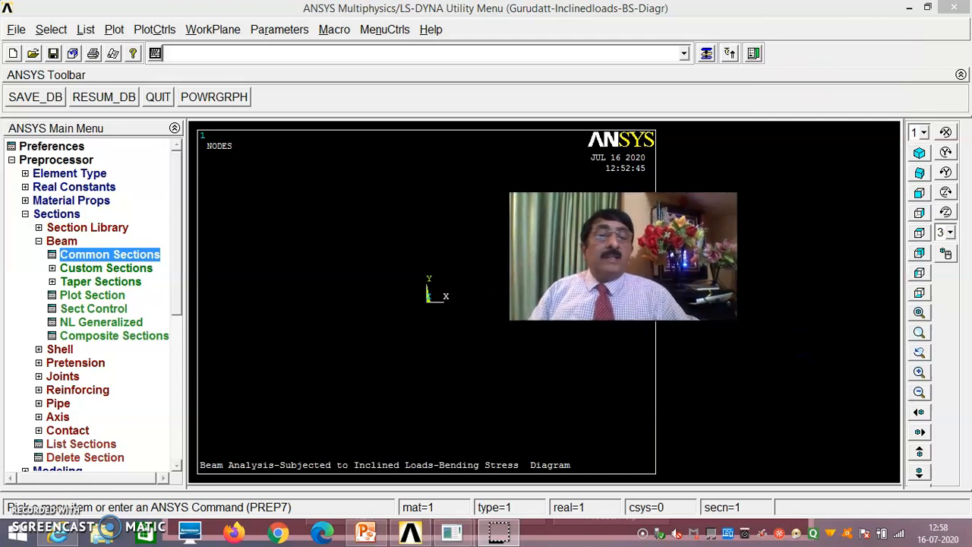
pyautogui.click(39, 242)
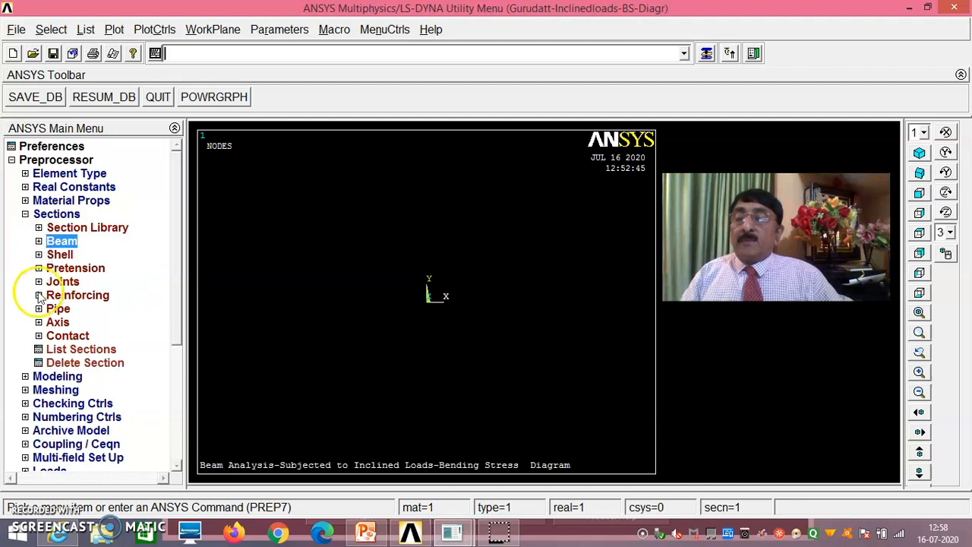
pyautogui.click(25, 214)
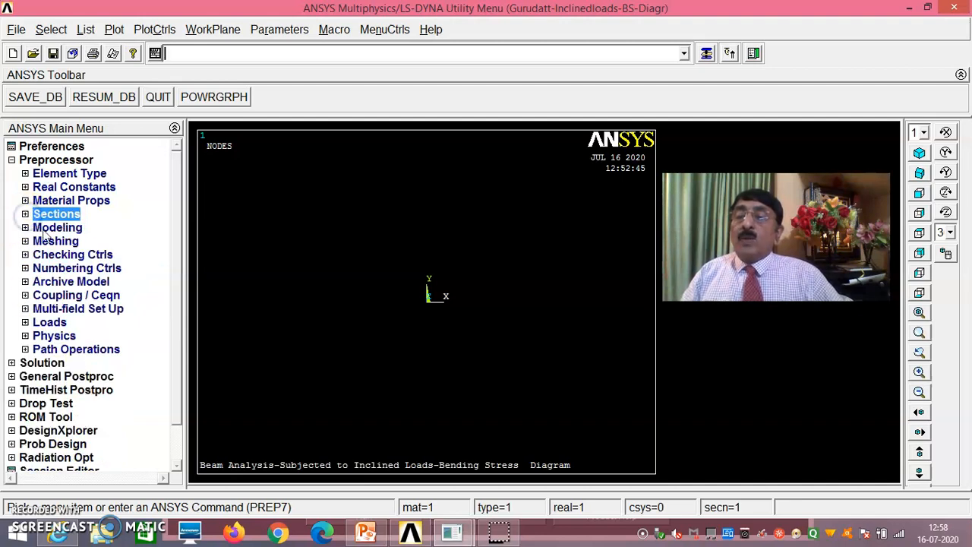
# Create keypoint 1 at location 0, 0, 0 in the active coordinate system, keeping the keypoint dialog open
pyautogui.click(47, 228)
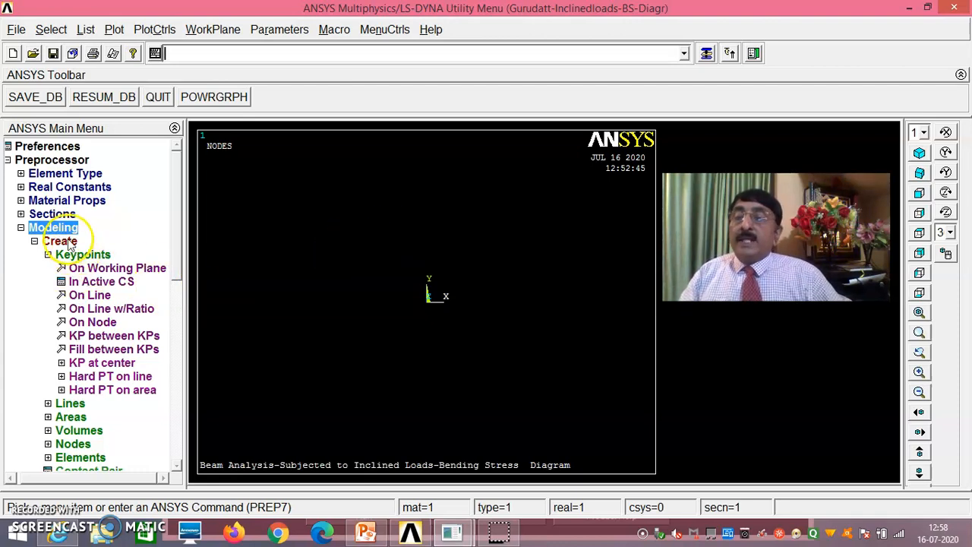
pyautogui.click(100, 284)
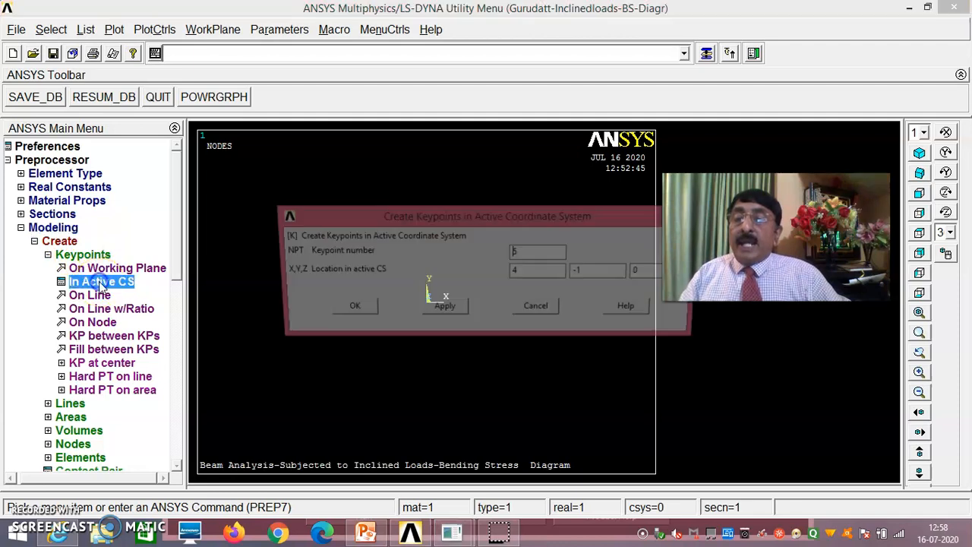
pyautogui.click(546, 254)
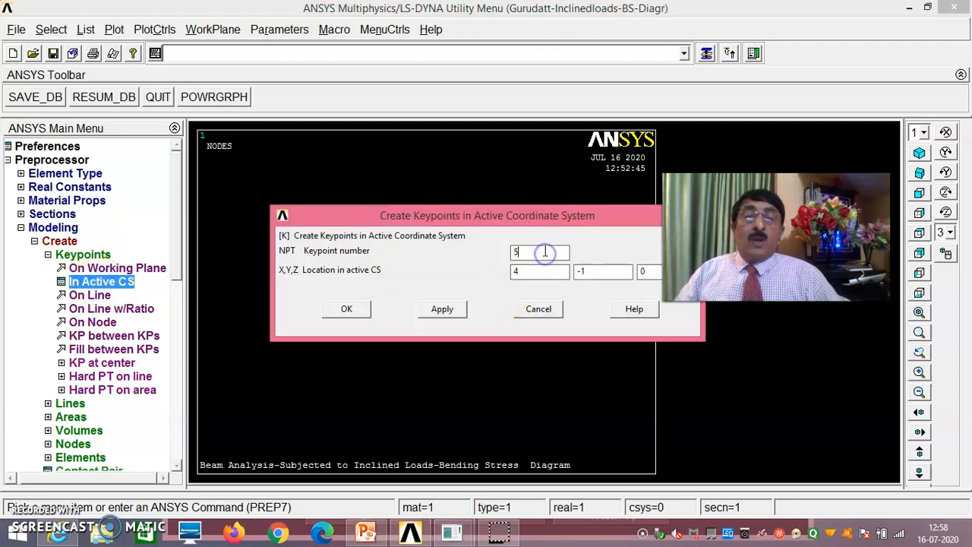
pyautogui.press('BackSpace')
pyautogui.click(534, 267)
pyautogui.click(598, 271)
pyautogui.press('BackSpace')
pyautogui.press('BackSpace')
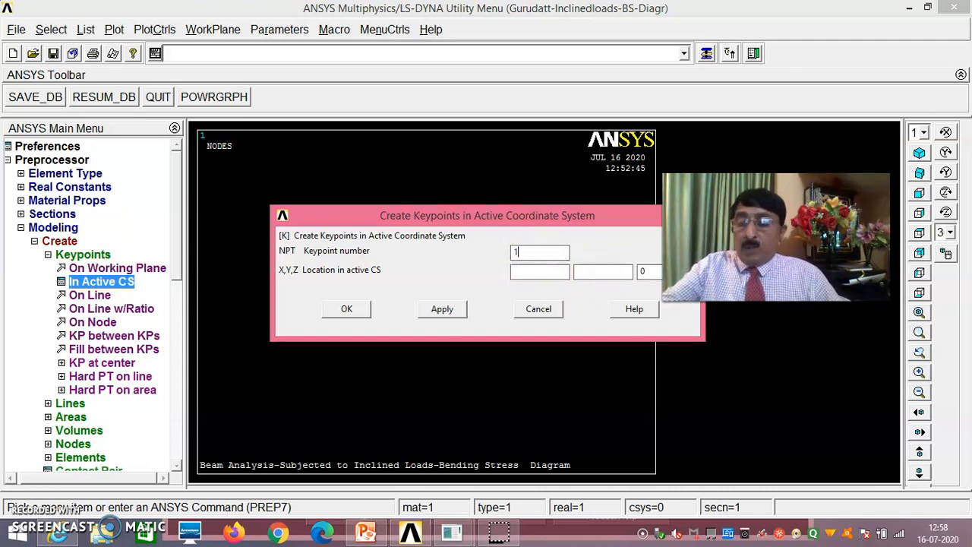
pyautogui.click(537, 271)
pyautogui.write('0')
pyautogui.click(593, 272)
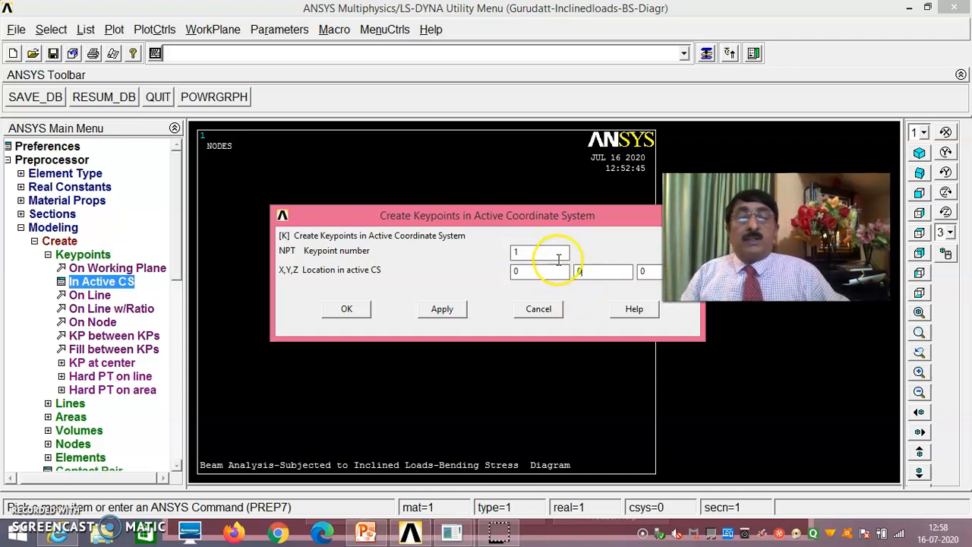
pyautogui.click(445, 312)
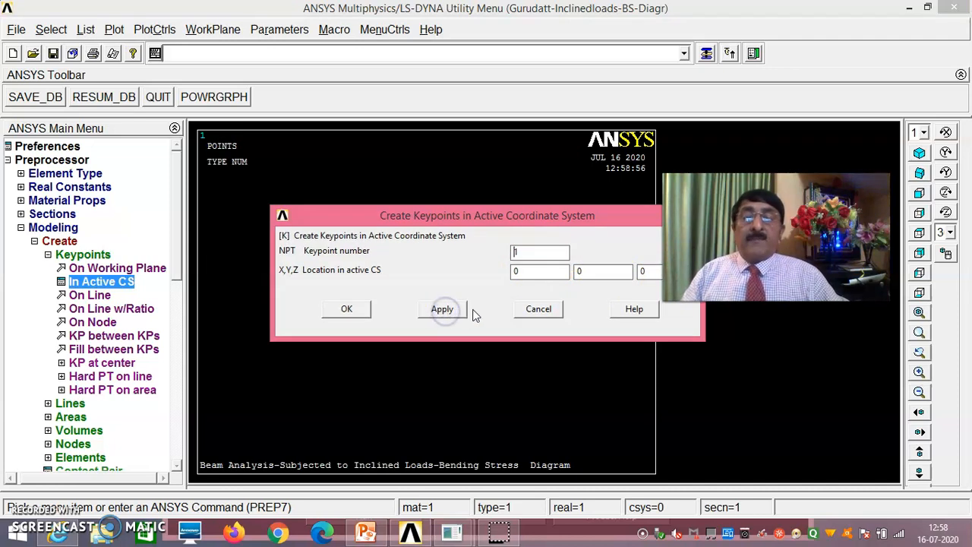
# Create keypoint 2 at location 1, 0, 0 in the active coordinate system, keeping the keypoint dialog open
pyautogui.click(532, 254)
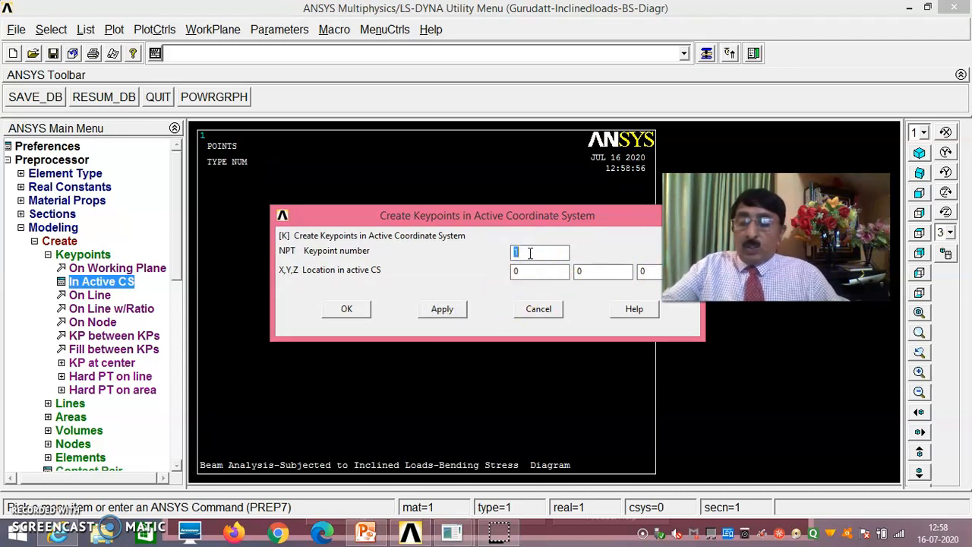
pyautogui.doubleClick(534, 275)
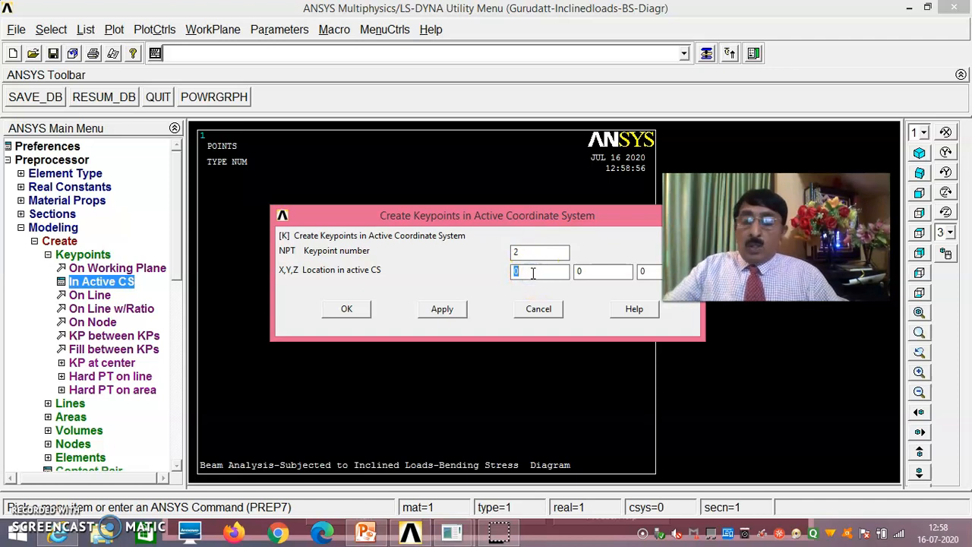
pyautogui.write('1')
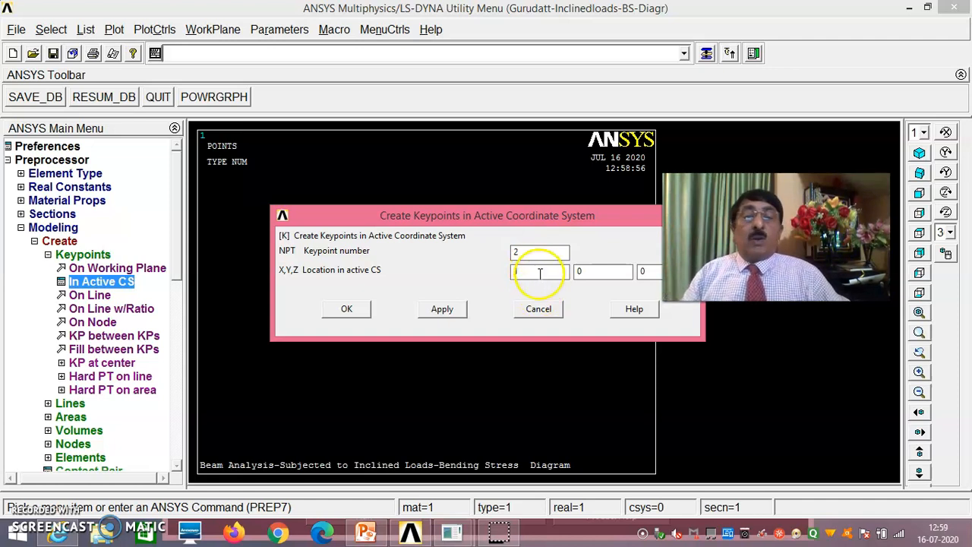
pyautogui.click(449, 313)
# Move the keypoint dialog clear of the plotted points and create keypoint 3 at location 2, 0, 0
pyautogui.moveTo(480, 216); pyautogui.dragTo(454, 318)
pyautogui.click(508, 355)
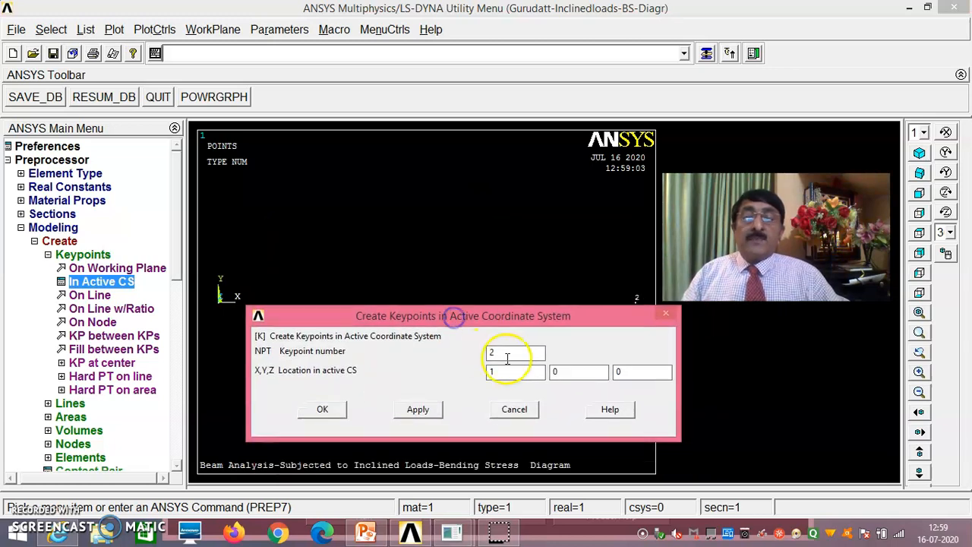
pyautogui.doubleClick(511, 353)
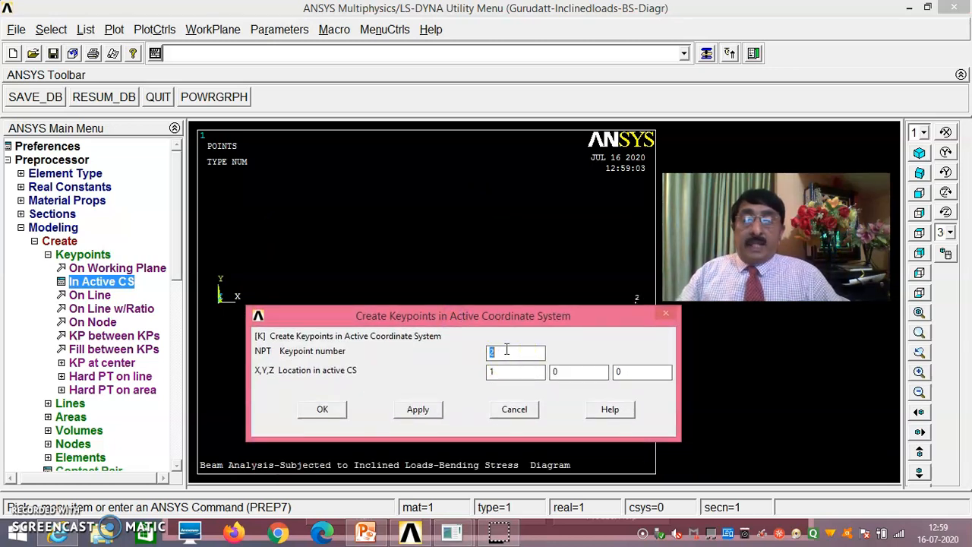
pyautogui.doubleClick(499, 372)
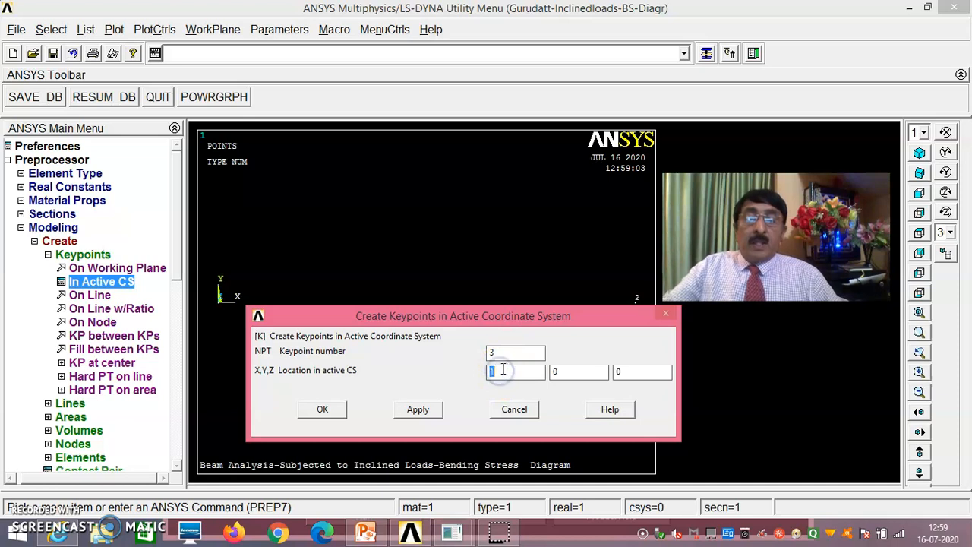
pyautogui.click(420, 411)
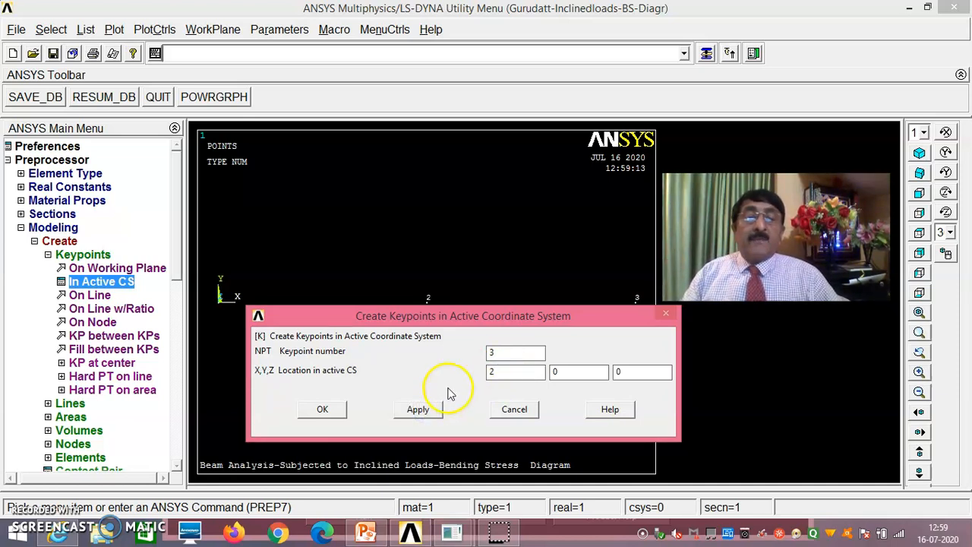
# Create keypoint 4 at location 3, 0, 0, keeping the keypoint dialog open
pyautogui.doubleClick(500, 353)
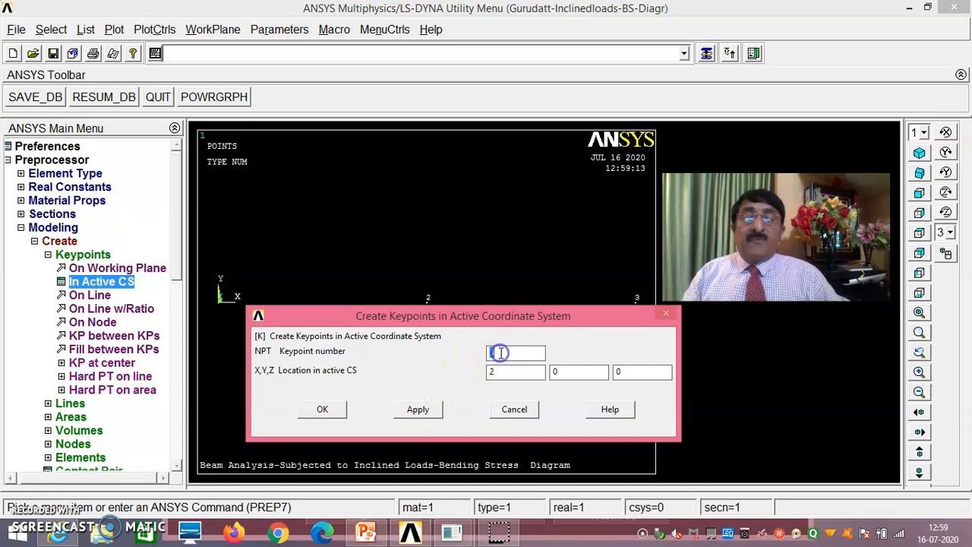
pyautogui.write('4')
pyautogui.click(506, 373)
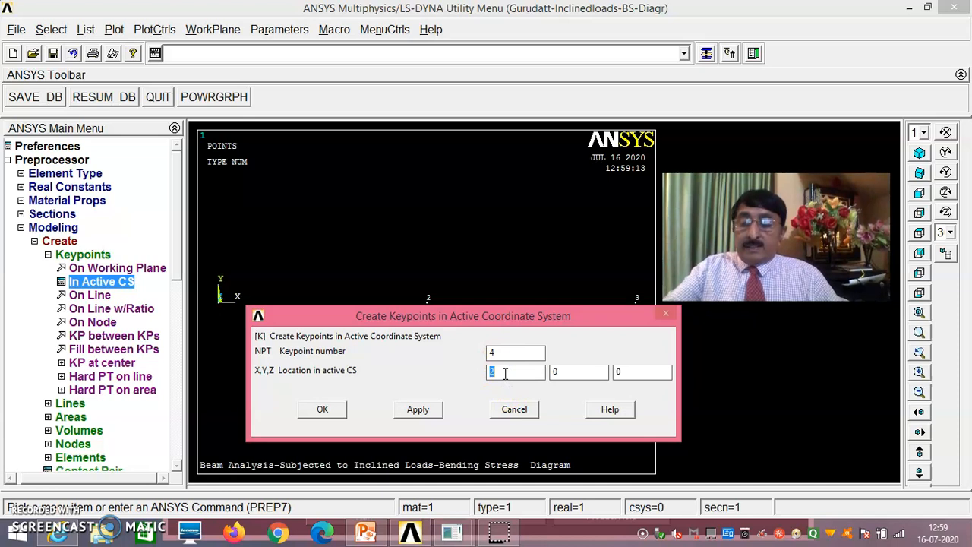
pyautogui.write('3')
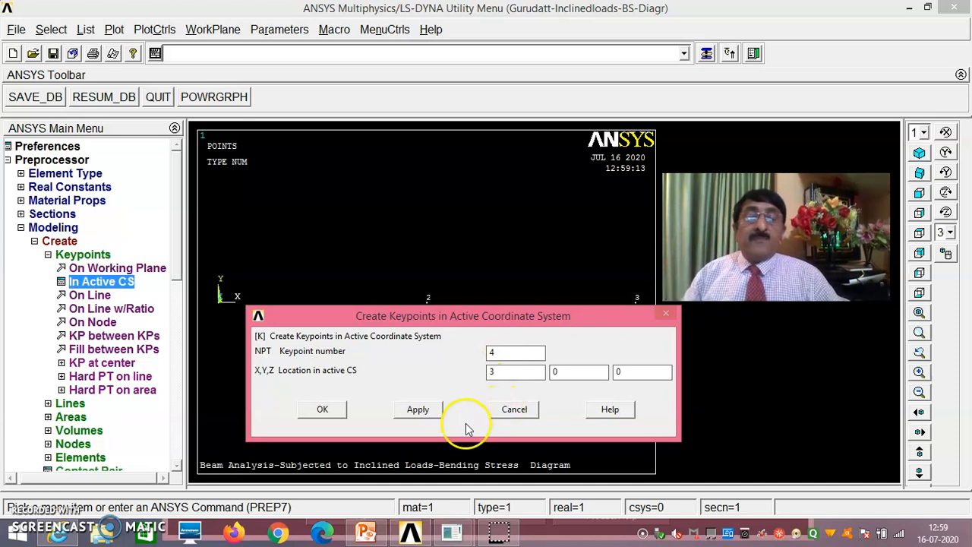
pyautogui.click(427, 413)
# Create keypoint 5 at location 4, 0, 0, keeping the keypoint dialog open
pyautogui.click(501, 359)
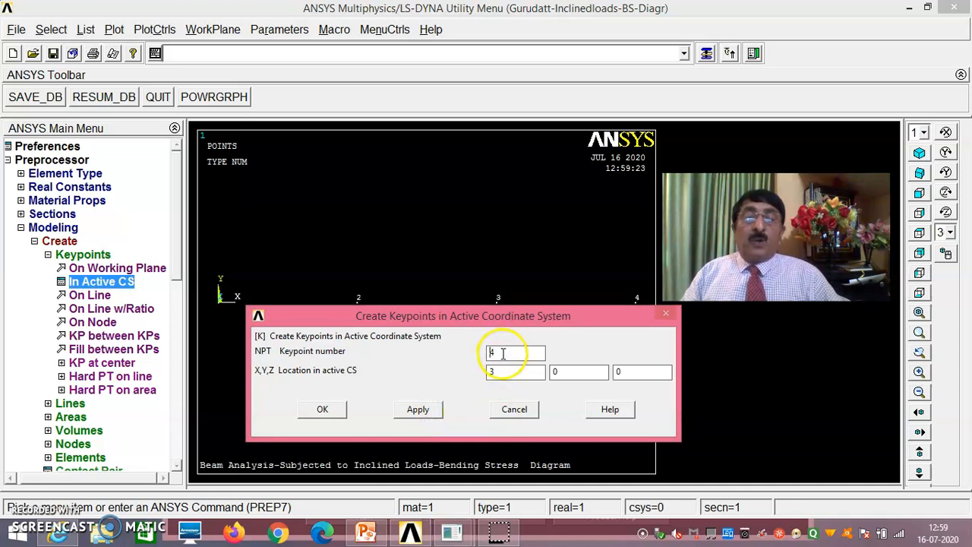
pyautogui.doubleClick(502, 354)
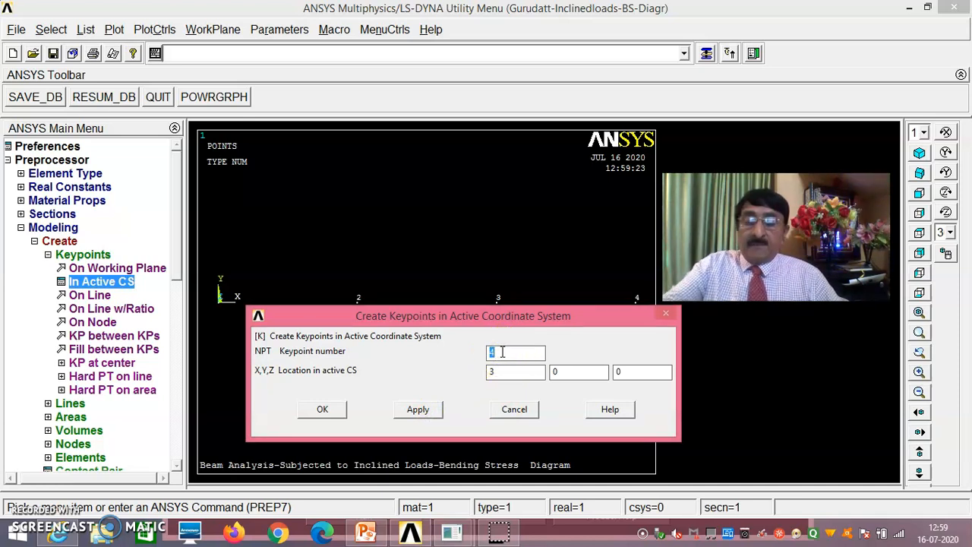
pyautogui.click(509, 375)
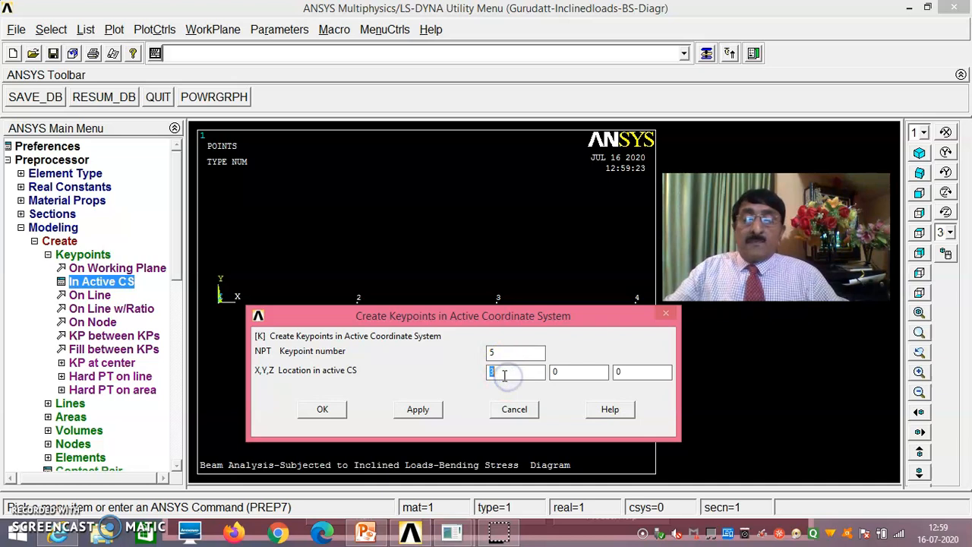
pyautogui.click(430, 410)
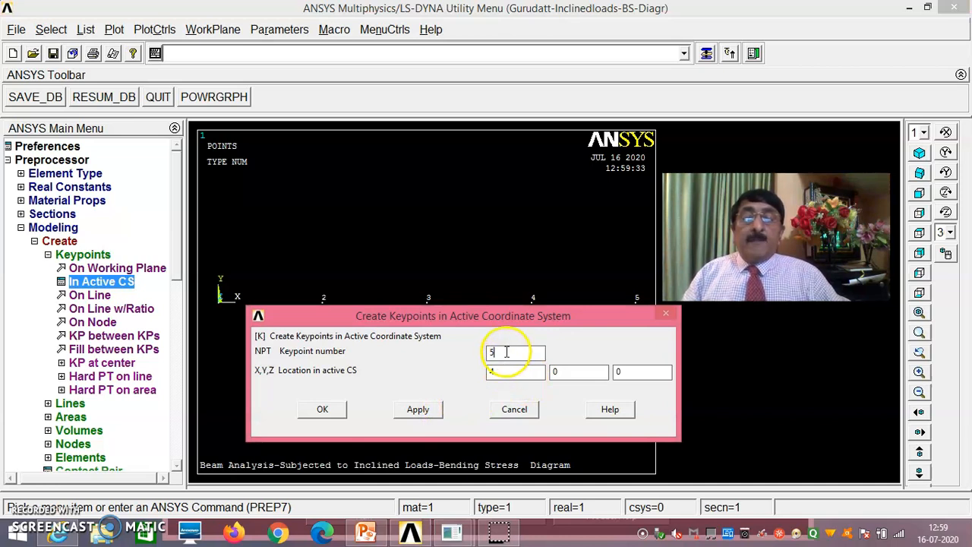
# Create keypoint 6 below the beam's end at location 4, -1, 0 and finish keypoint creation
pyautogui.write('6')
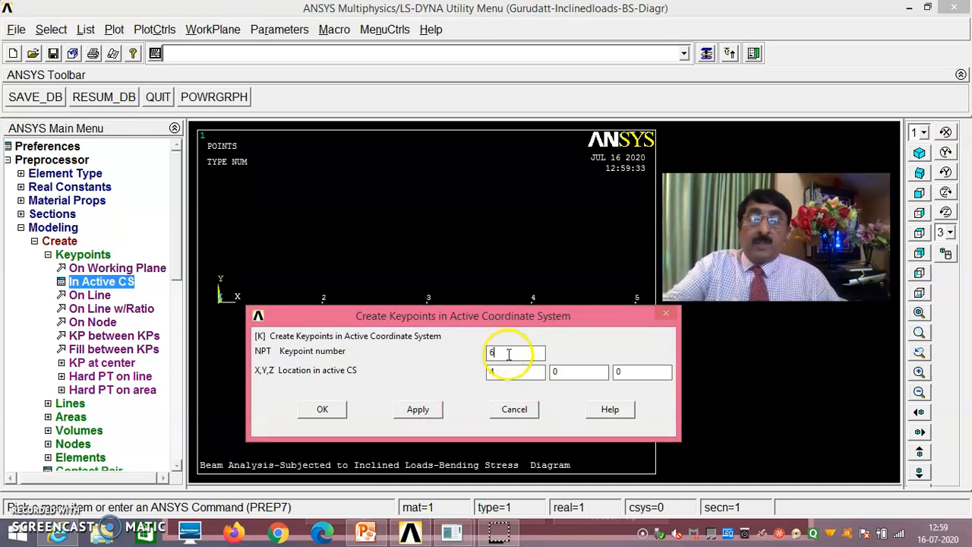
pyautogui.click(575, 372)
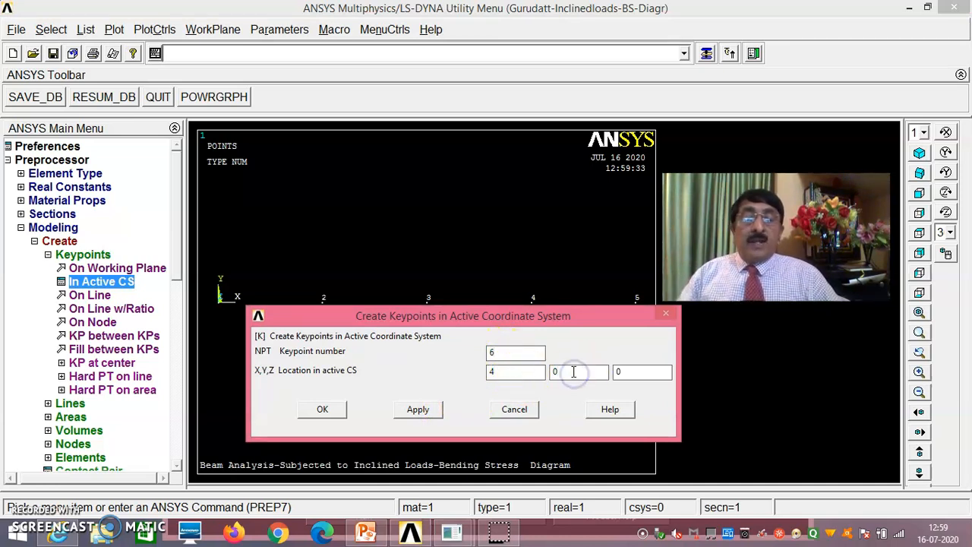
pyautogui.press('BackSpace')
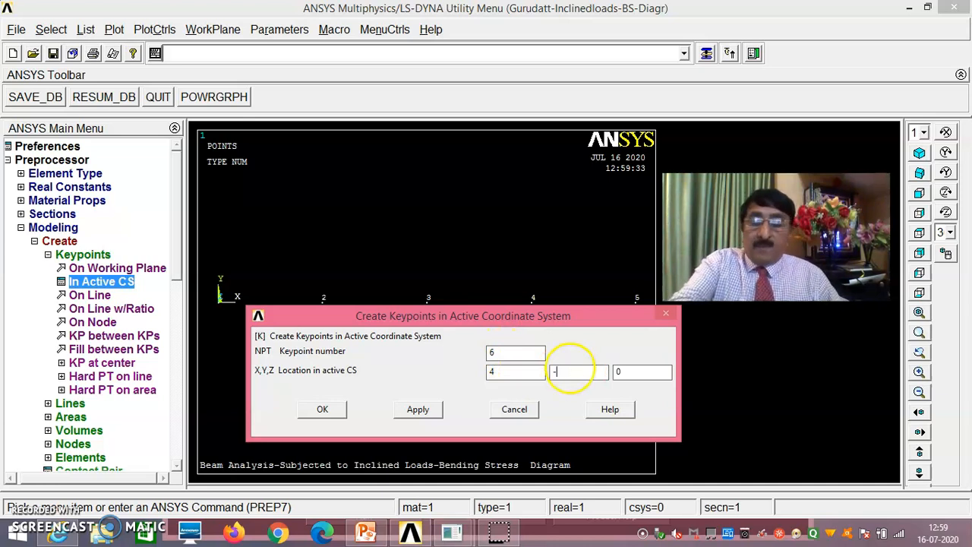
pyautogui.write('-1')
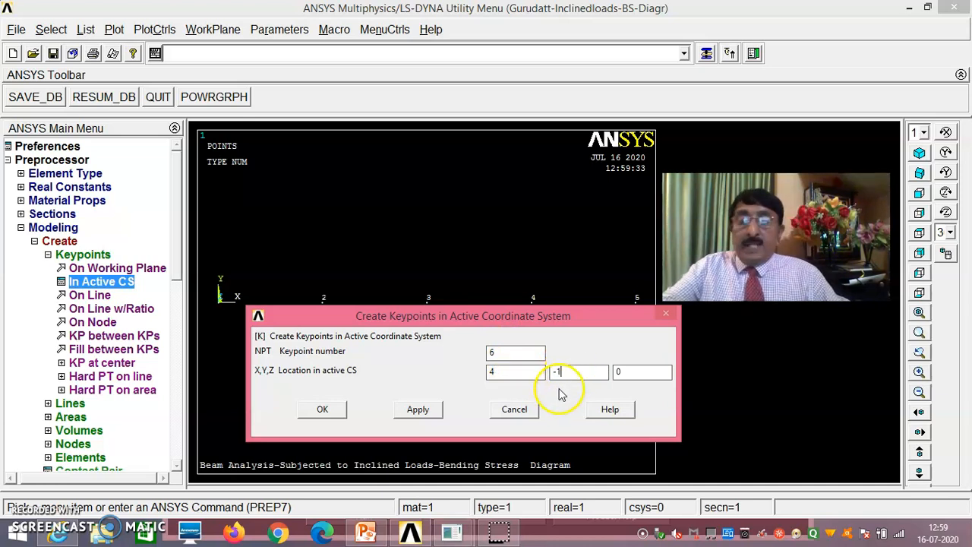
pyautogui.click(322, 411)
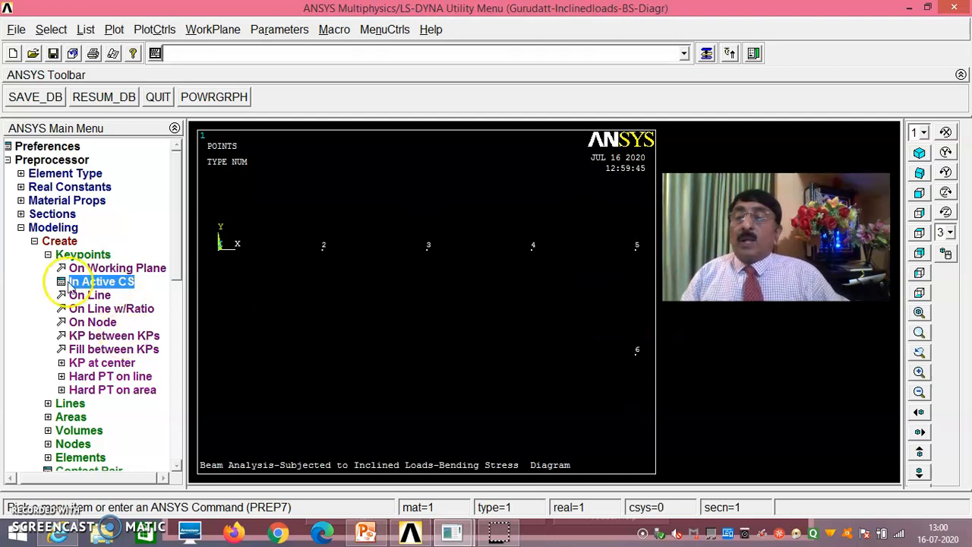
# Create four straight lines joining keypoints 1-2, 2-3, 3-4 and 4-5, and finish line creation
pyautogui.click(70, 404)
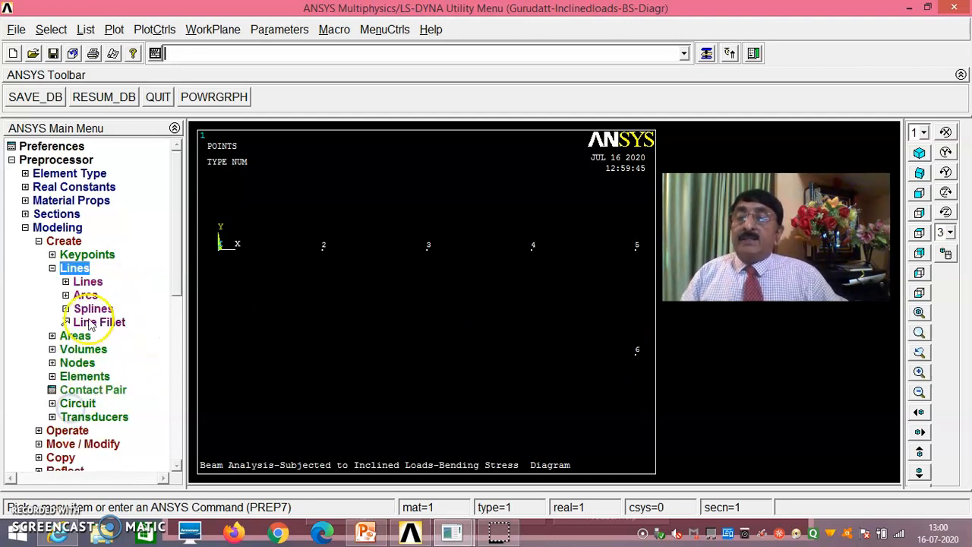
pyautogui.click(88, 282)
pyautogui.click(94, 296)
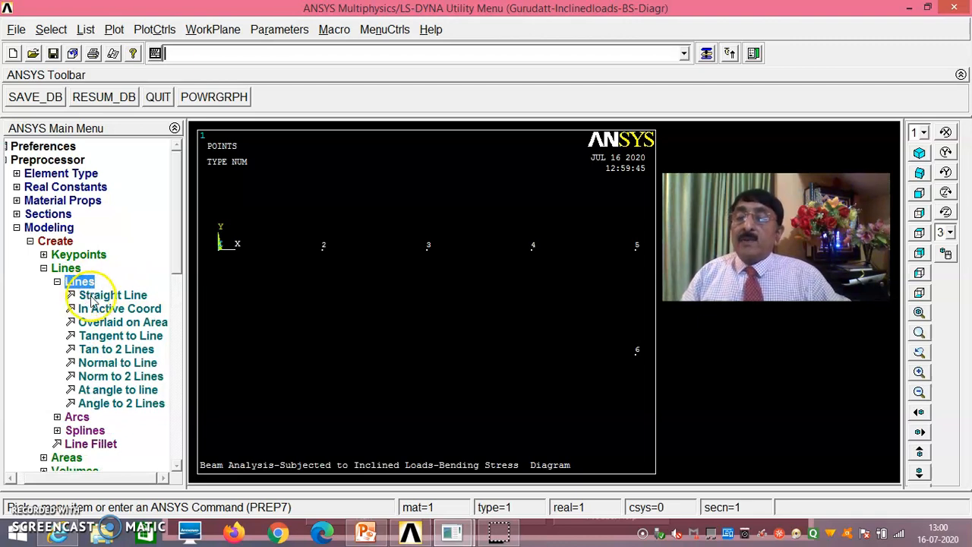
pyautogui.click(222, 278)
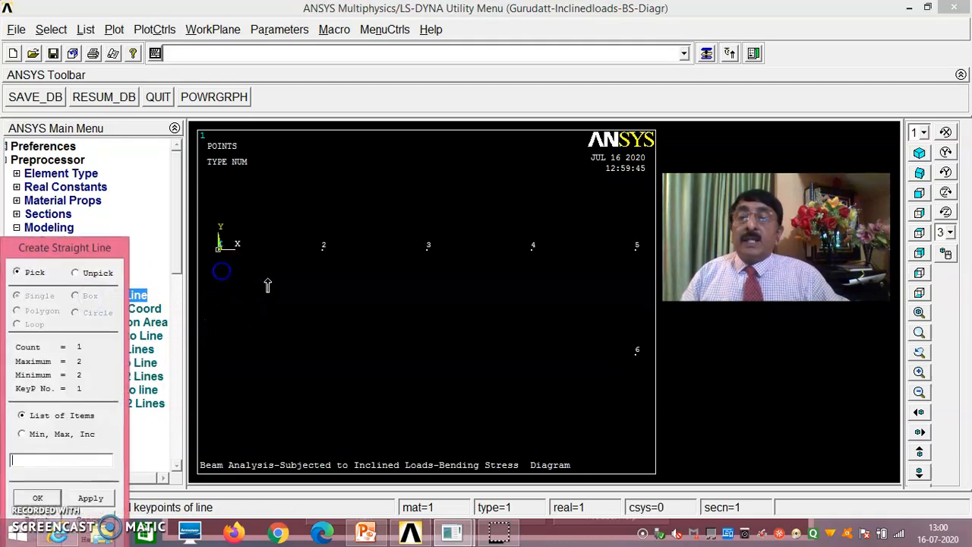
pyautogui.click(321, 269)
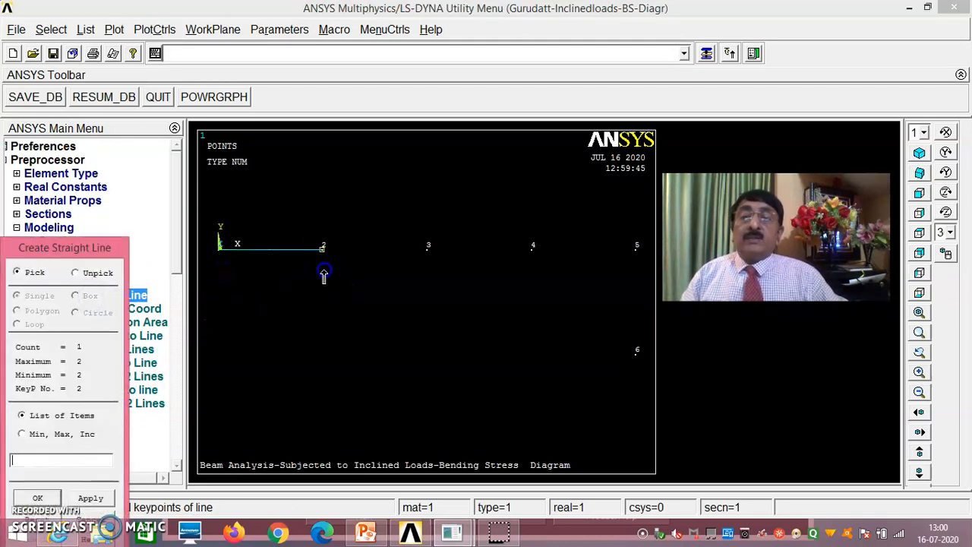
pyautogui.click(509, 268)
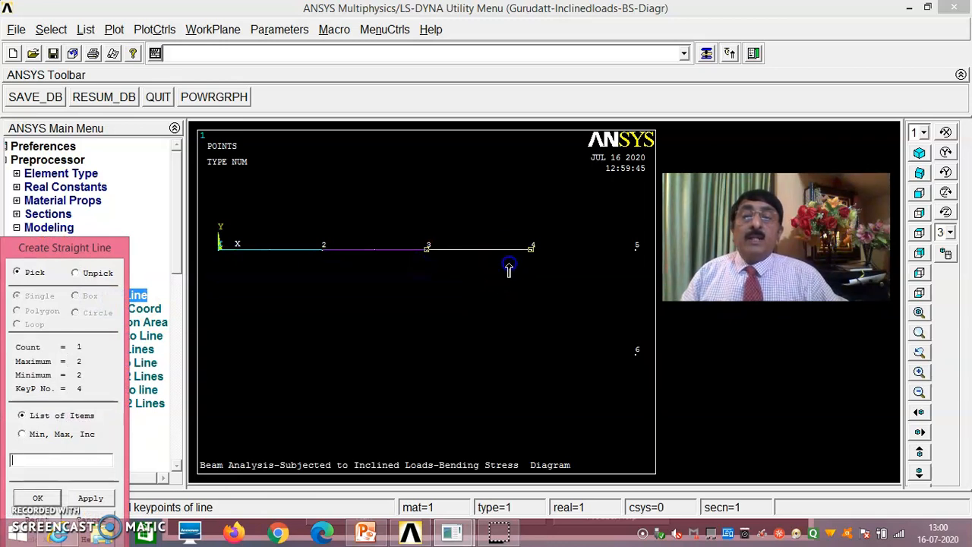
pyautogui.click(622, 263)
pyautogui.moveTo(113, 248); pyautogui.dragTo(196, 107)
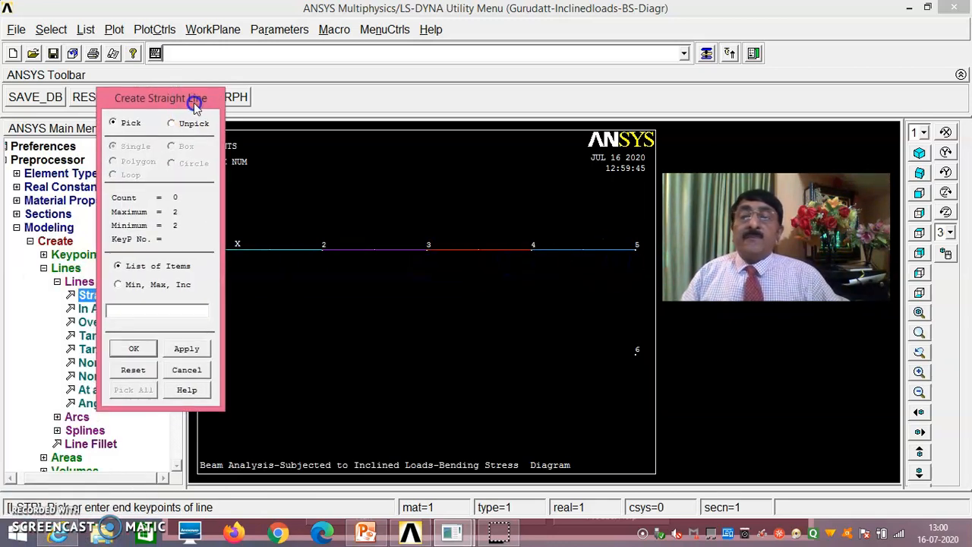
pyautogui.click(134, 349)
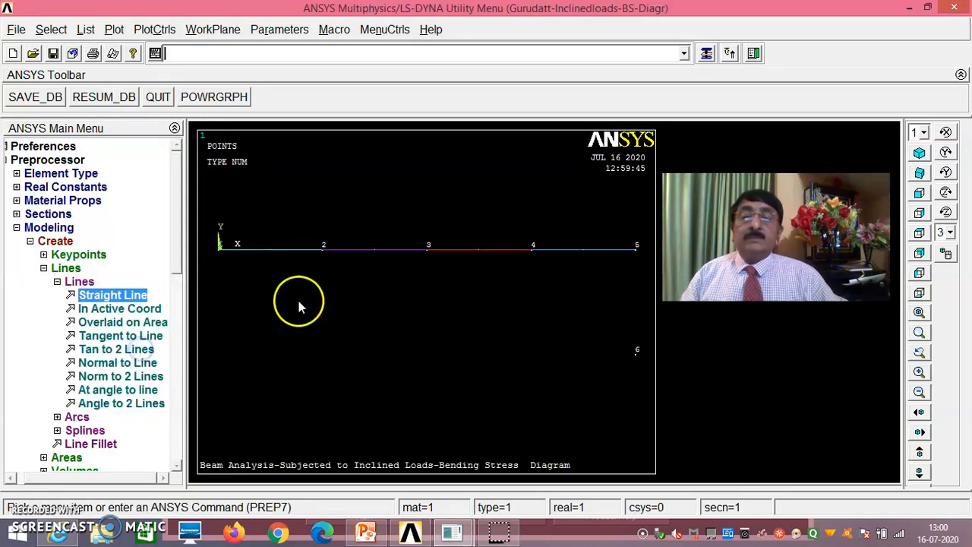
# Pick all four beam lines for assigning mesh attributes to picked lines and confirm the selection
pyautogui.scroll(-3, 181, 282)
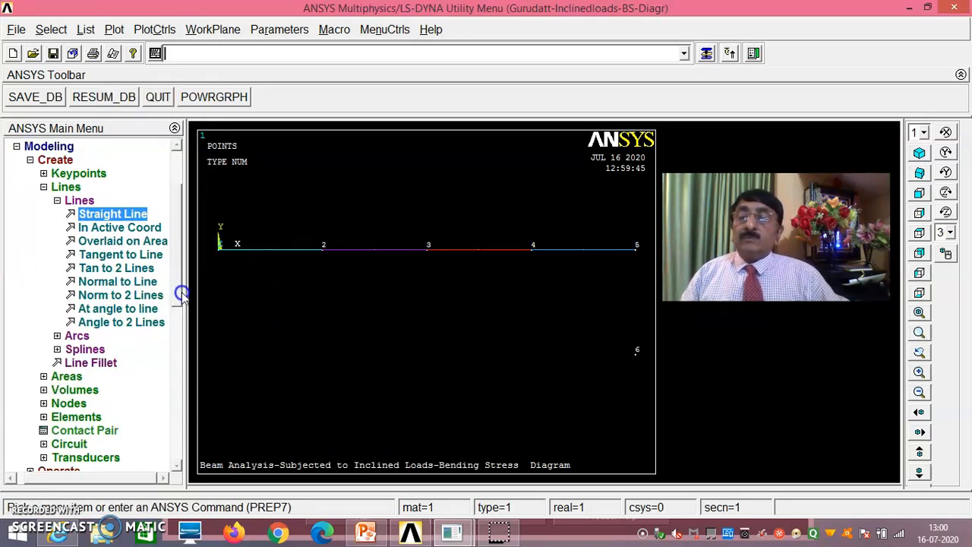
pyautogui.click(57, 188)
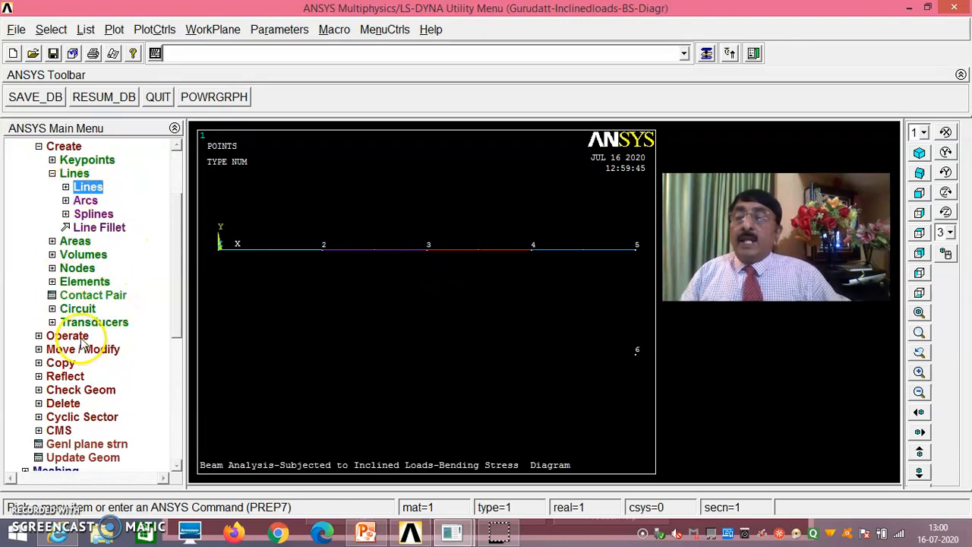
pyautogui.click(178, 322)
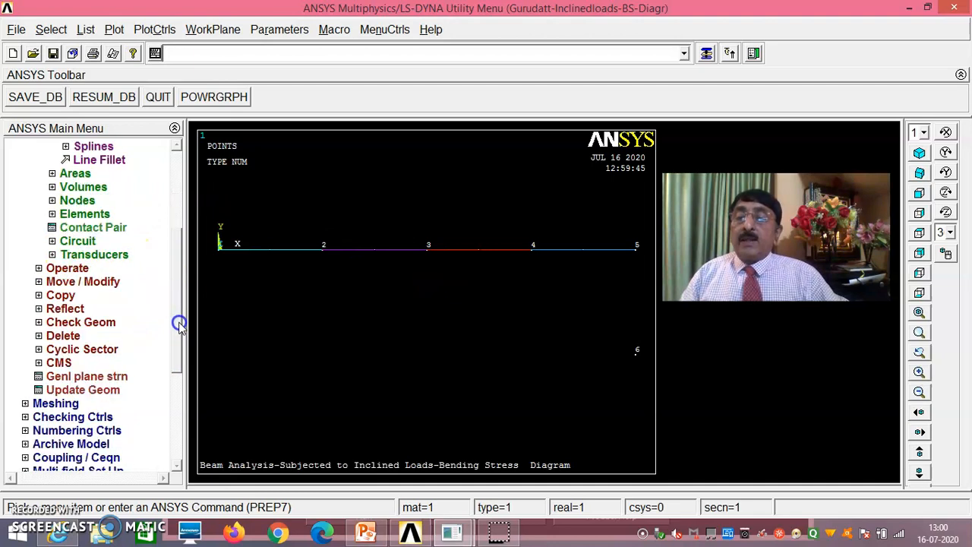
pyautogui.click(58, 392)
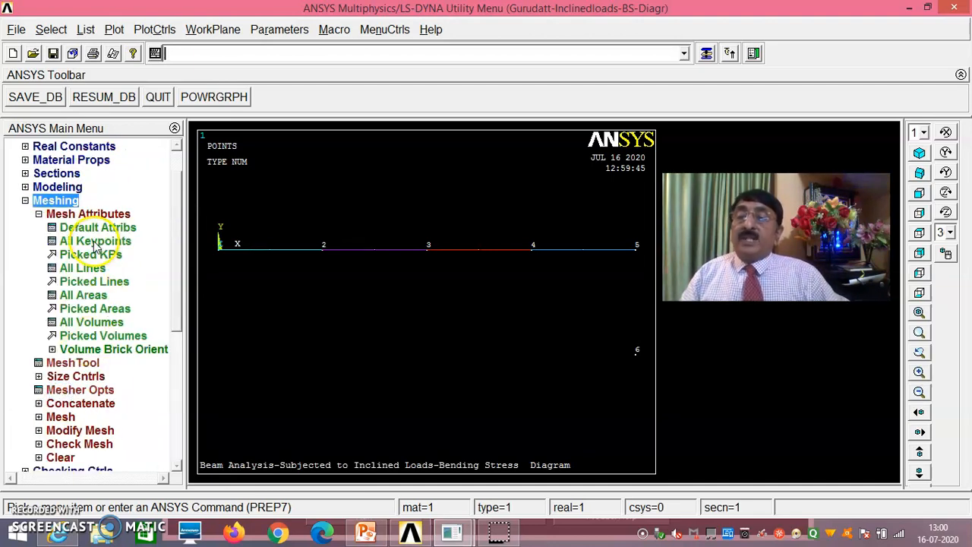
pyautogui.click(95, 282)
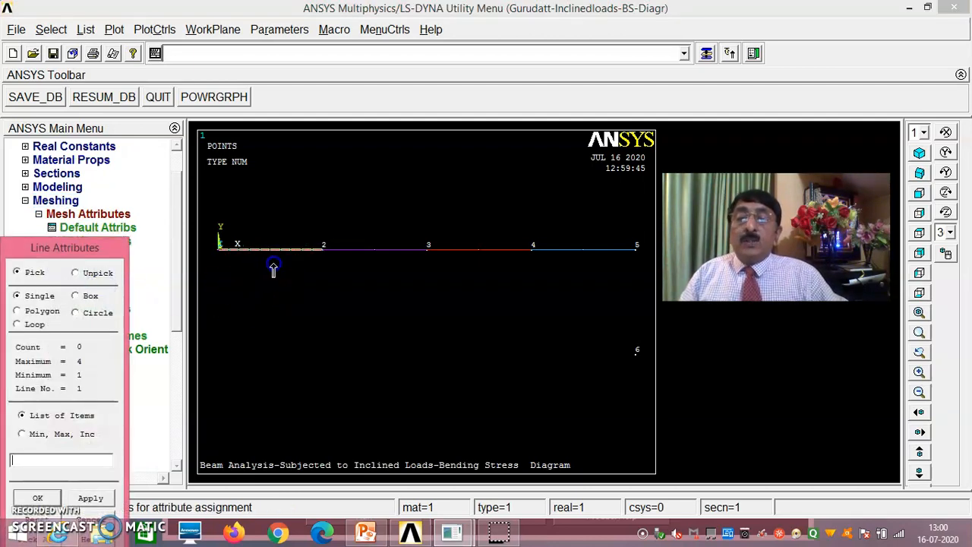
pyautogui.click(363, 270)
pyautogui.click(588, 269)
pyautogui.moveTo(65, 255); pyautogui.dragTo(108, 113)
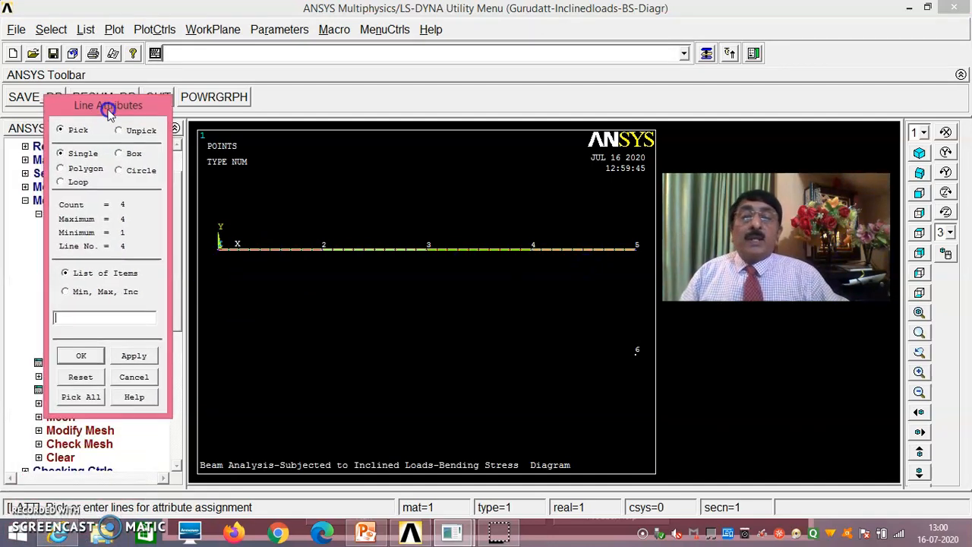
pyautogui.click(76, 355)
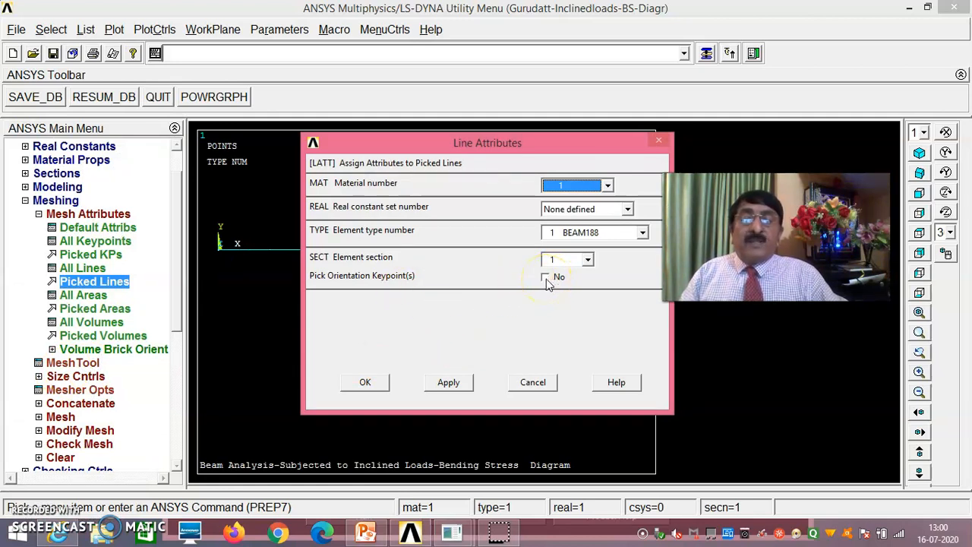
# Assign material 1, element type BEAM188 and section 1 to the picked lines, with keypoint 6 as the orientation keypoint
pyautogui.click(546, 278)
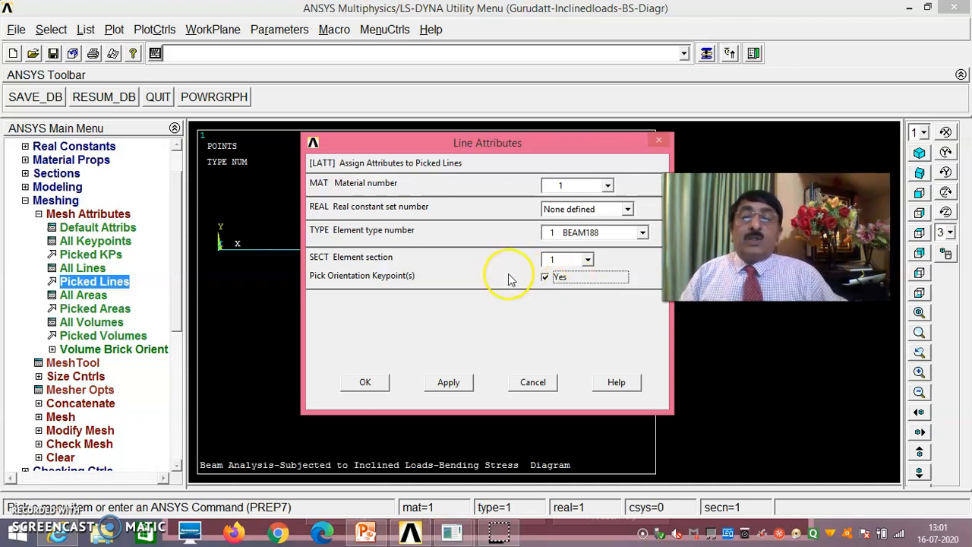
pyautogui.click(372, 384)
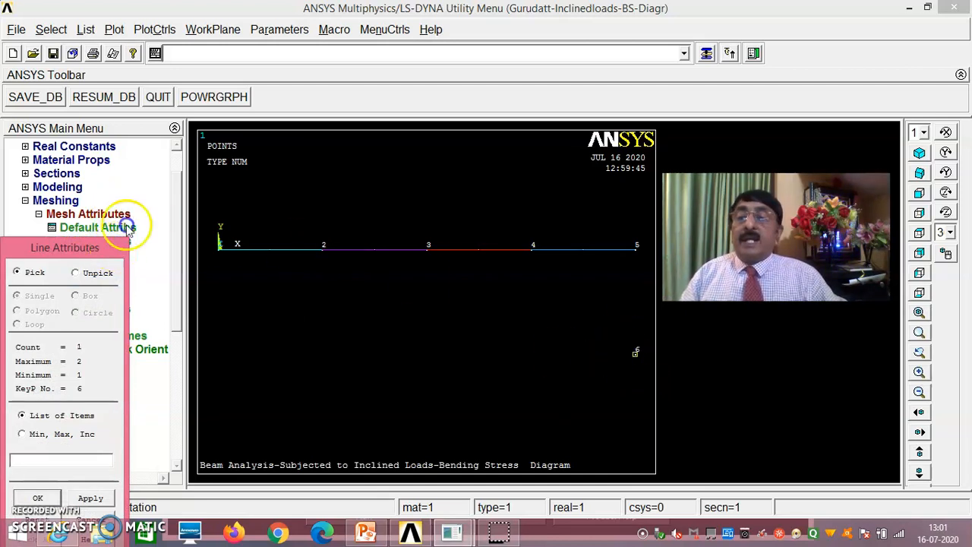
pyautogui.moveTo(118, 251); pyautogui.dragTo(170, 137)
pyautogui.click(90, 387)
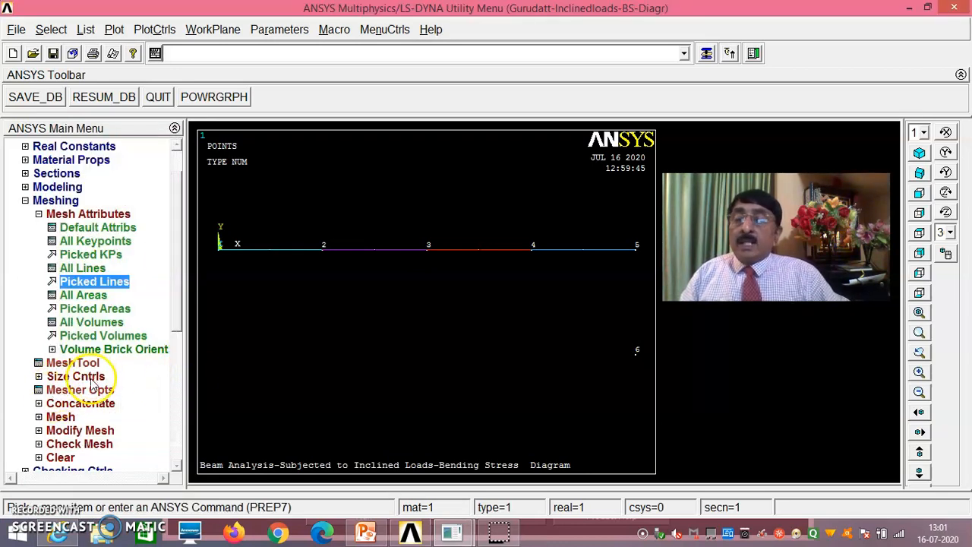
# Set the manual element size on all four beam lines to 10 element divisions per line
pyautogui.click(91, 379)
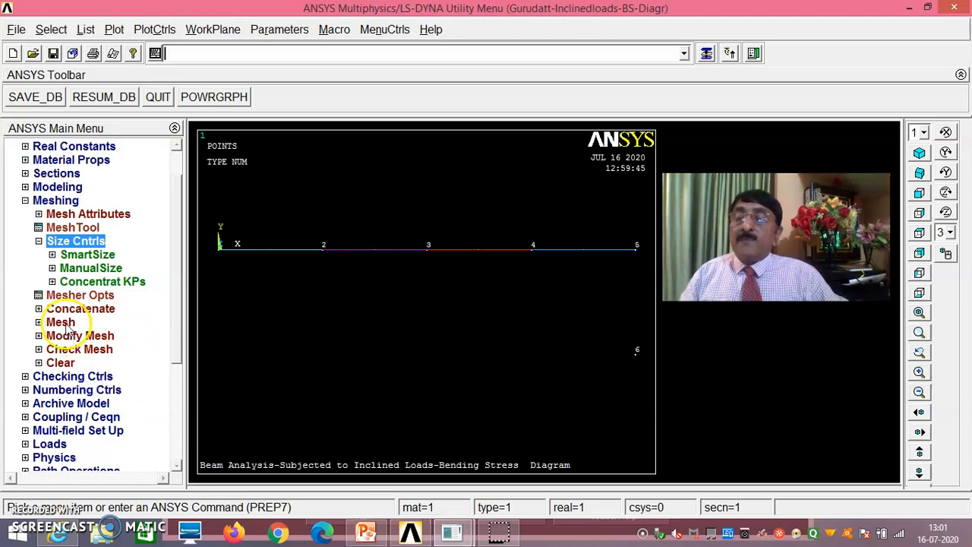
pyautogui.click(87, 268)
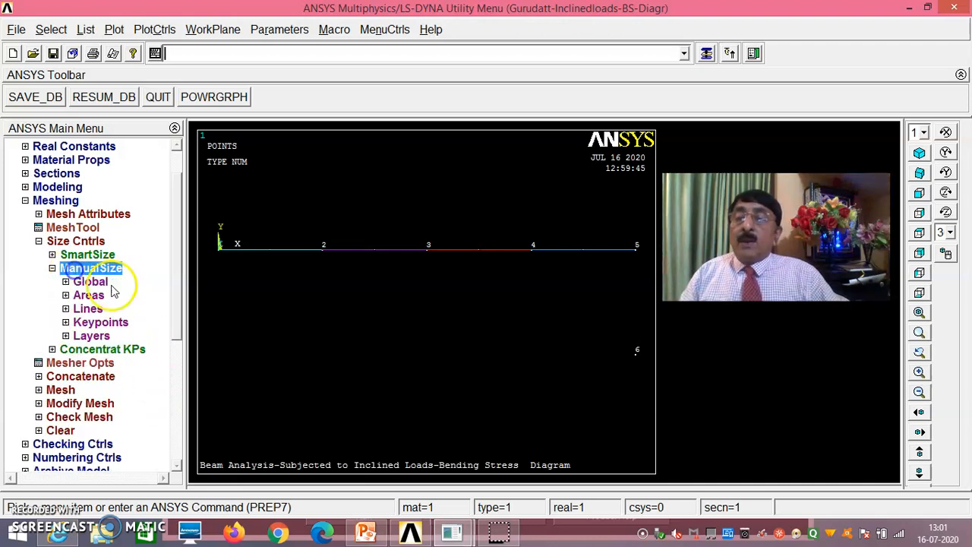
pyautogui.click(91, 310)
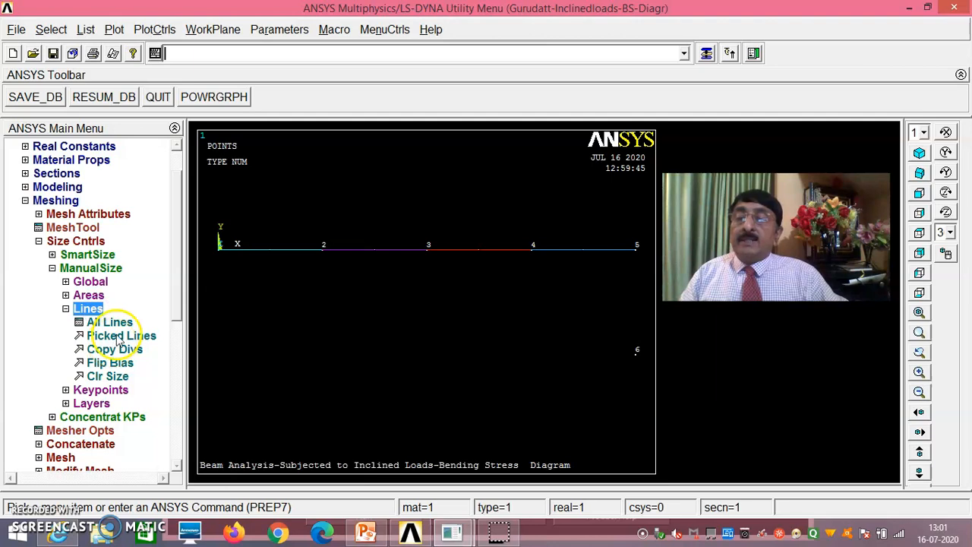
pyautogui.click(119, 337)
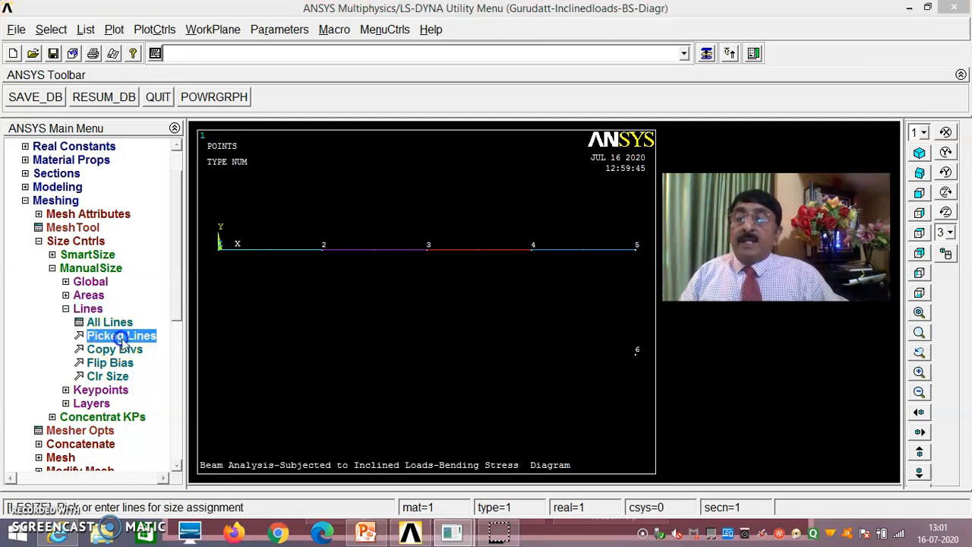
pyautogui.click(275, 275)
pyautogui.click(363, 259)
pyautogui.click(590, 266)
pyautogui.moveTo(98, 248); pyautogui.dragTo(180, 141)
pyautogui.click(128, 392)
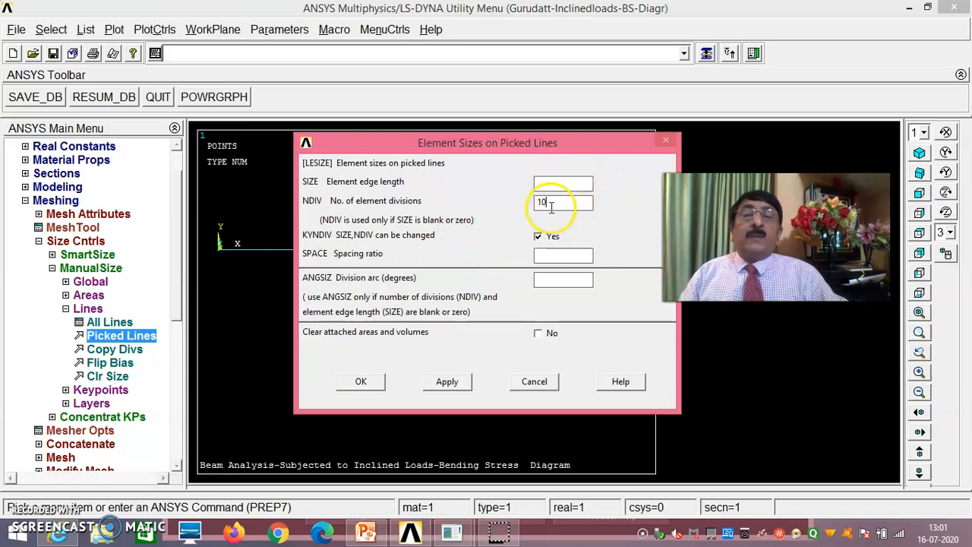
pyautogui.moveTo(564, 144); pyautogui.dragTo(538, 284)
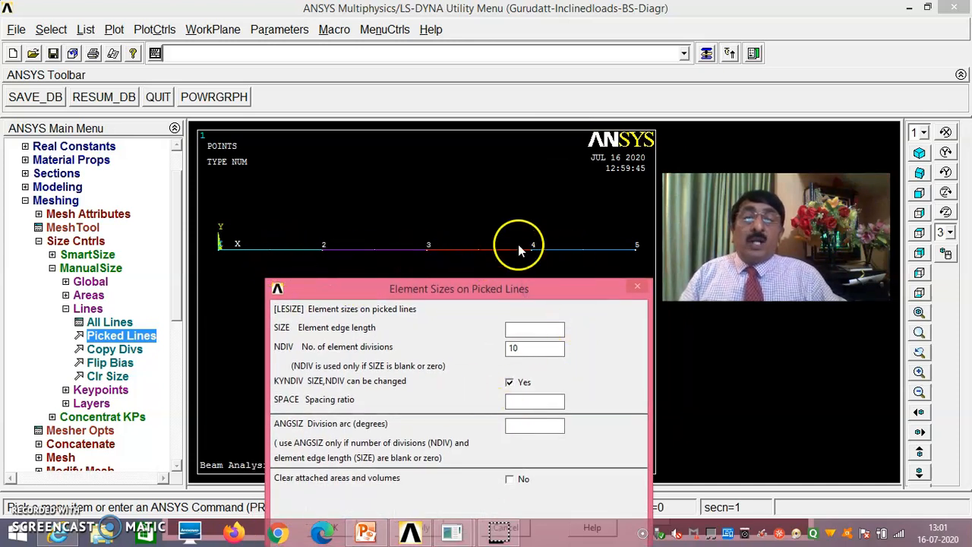
pyautogui.moveTo(524, 293); pyautogui.dragTo(531, 196)
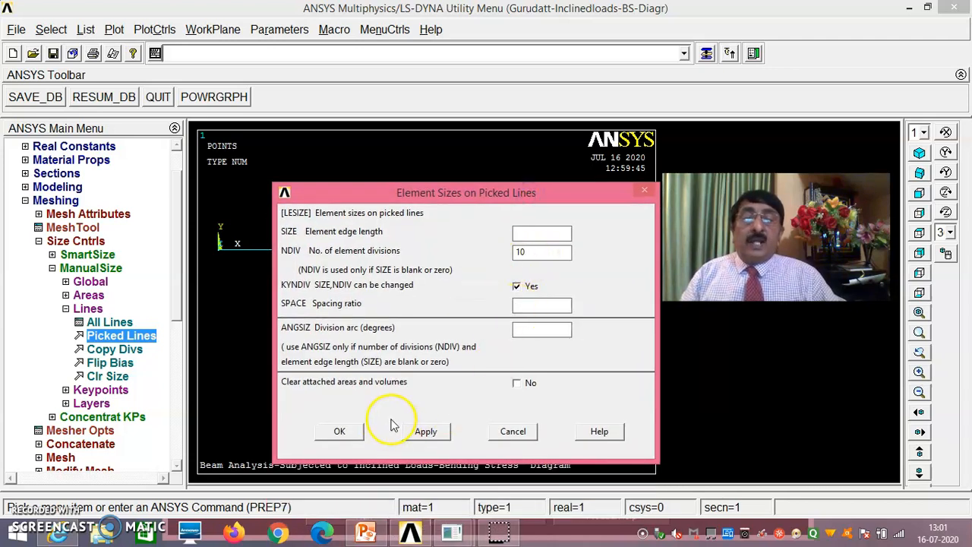
pyautogui.click(340, 431)
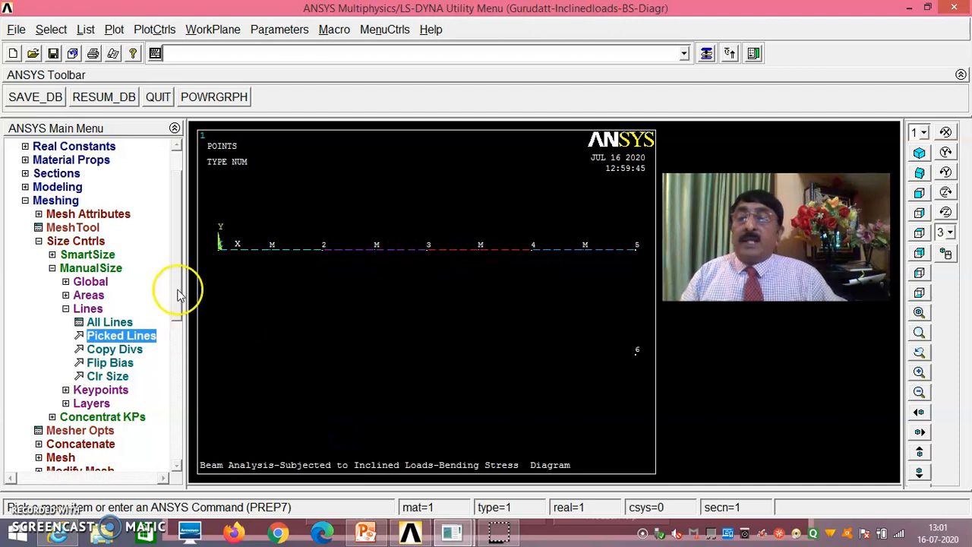
# Mesh all four beam lines
pyautogui.scroll(-3, 177, 339)
pyautogui.click(60, 349)
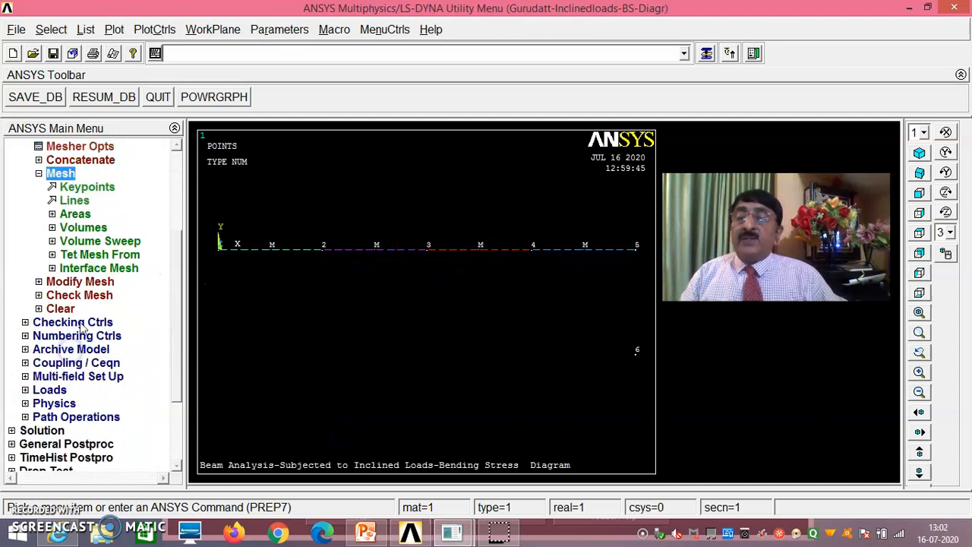
pyautogui.click(76, 201)
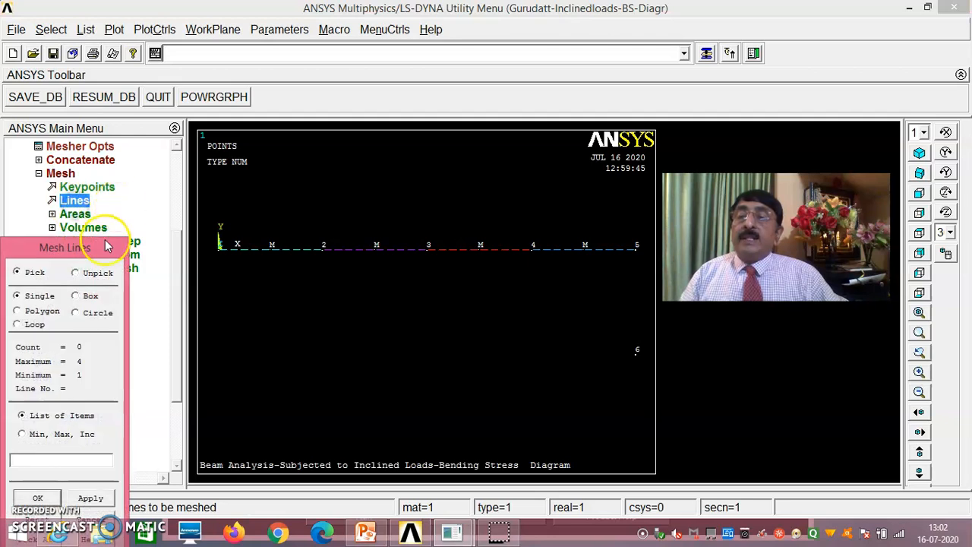
pyautogui.click(140, 417)
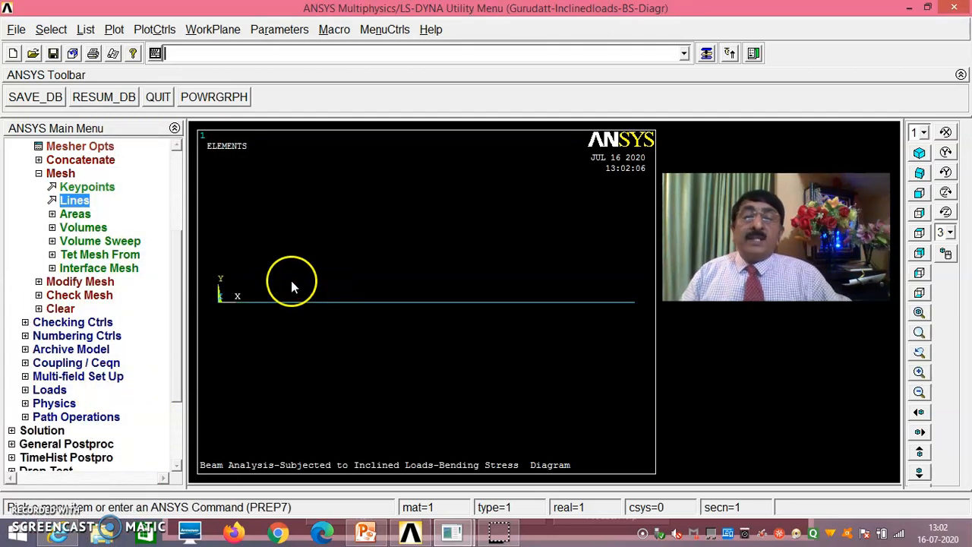
# List the elements with their nodes and attributes, review the listing to its end and close it
pyautogui.click(86, 29)
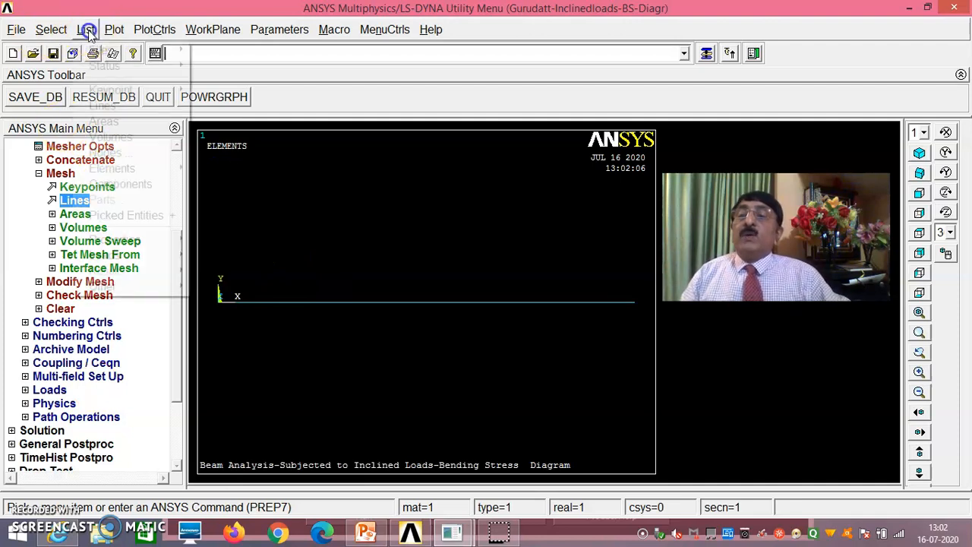
pyautogui.moveTo(114, 168)
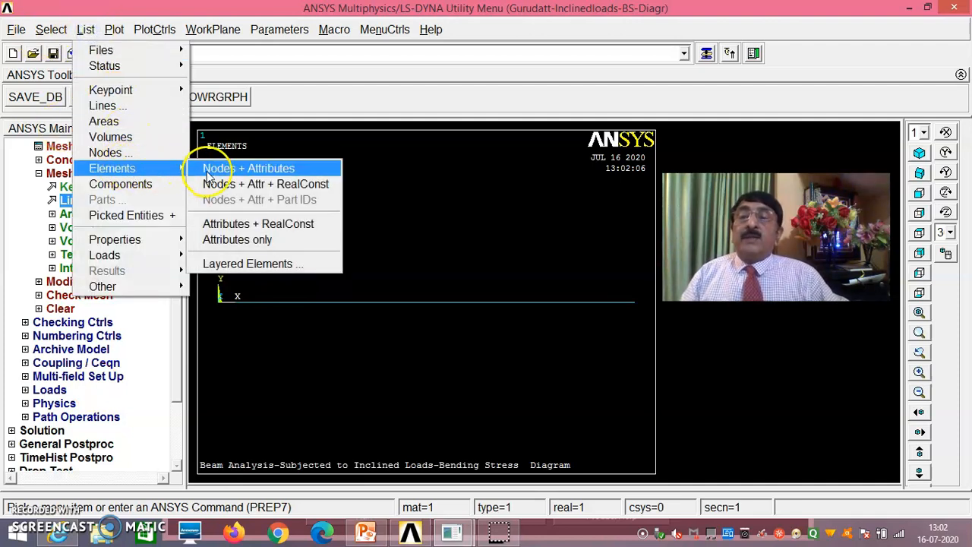
pyautogui.click(199, 170)
pyautogui.scroll(-8, 225, 239)
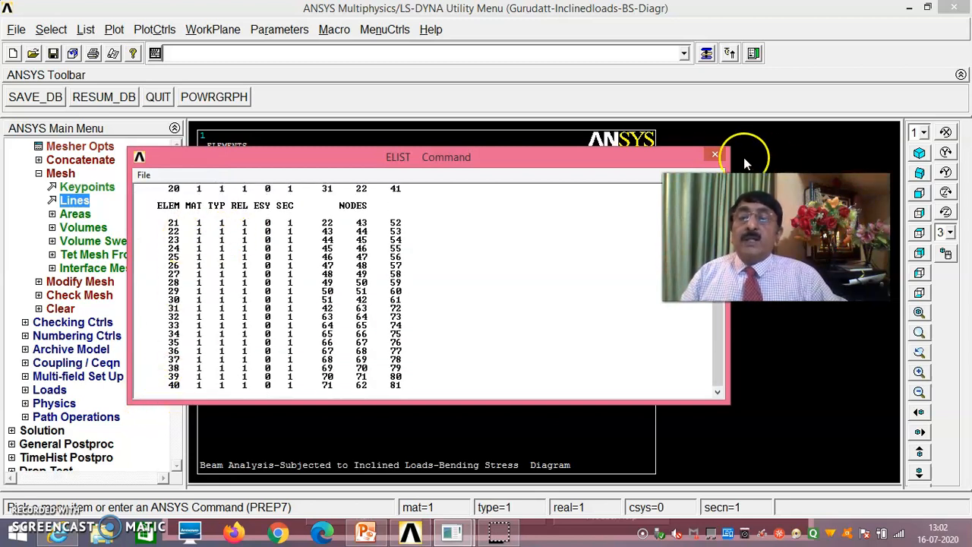
pyautogui.click(715, 157)
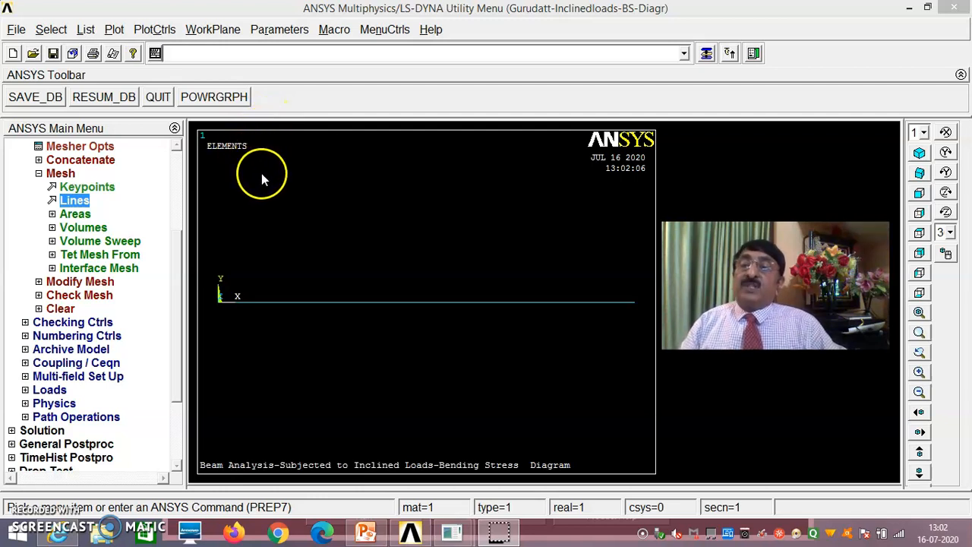
# Turn on the display of element shapes and inspect the meshed beam in isometric view before returning to the front view
pyautogui.click(160, 31)
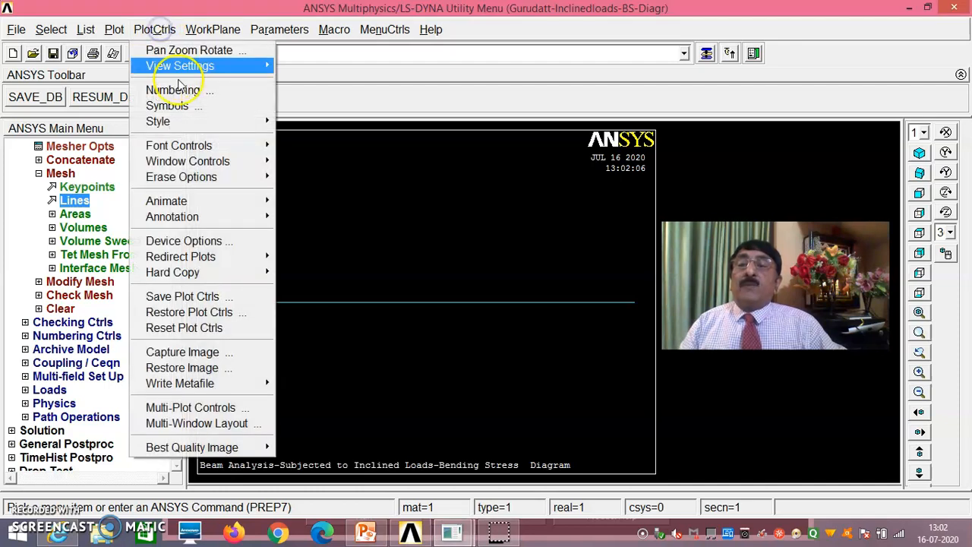
pyautogui.moveTo(274, 129)
pyautogui.click(323, 137)
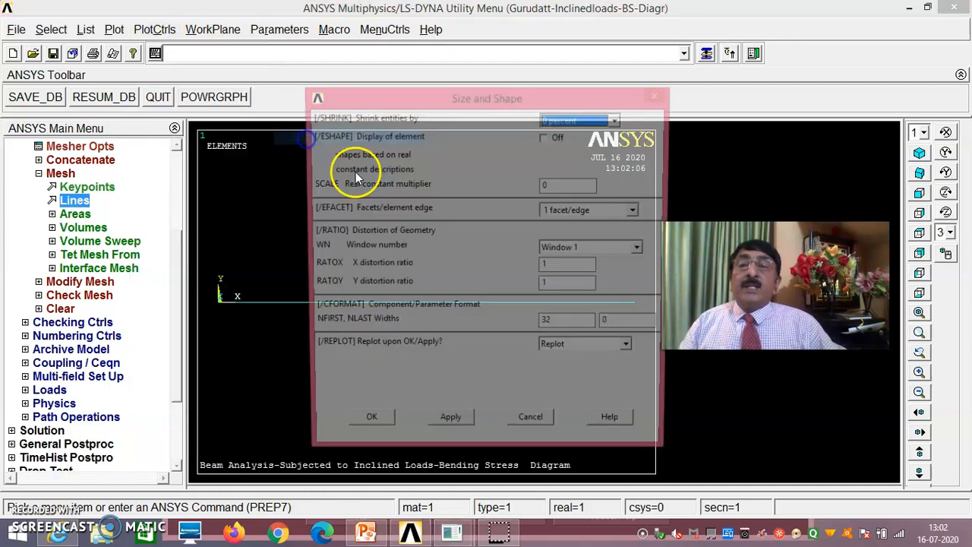
pyautogui.click(546, 138)
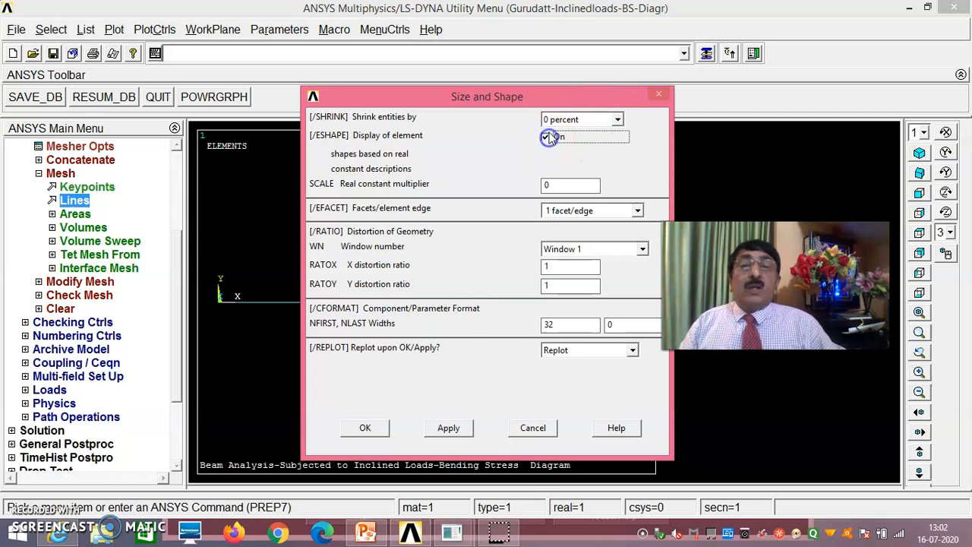
pyautogui.click(366, 428)
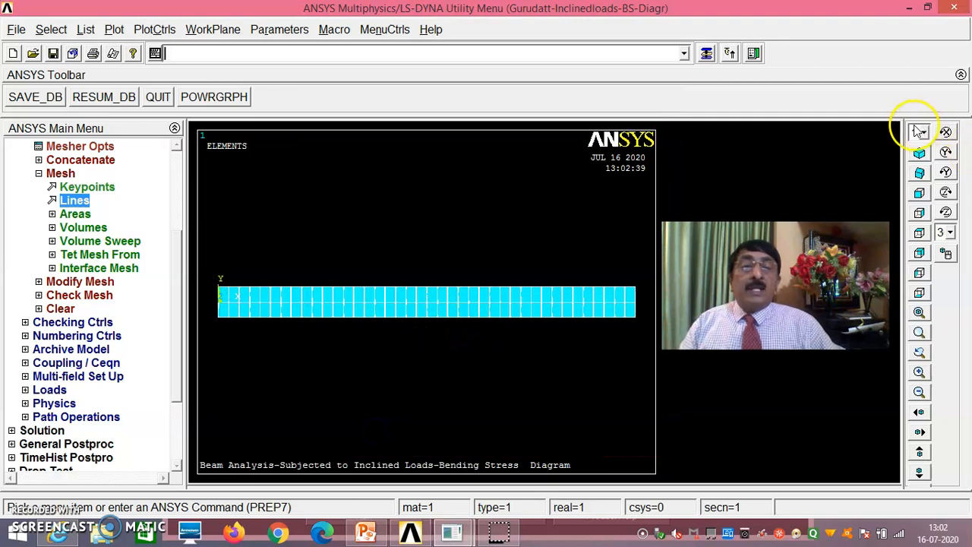
pyautogui.click(919, 152)
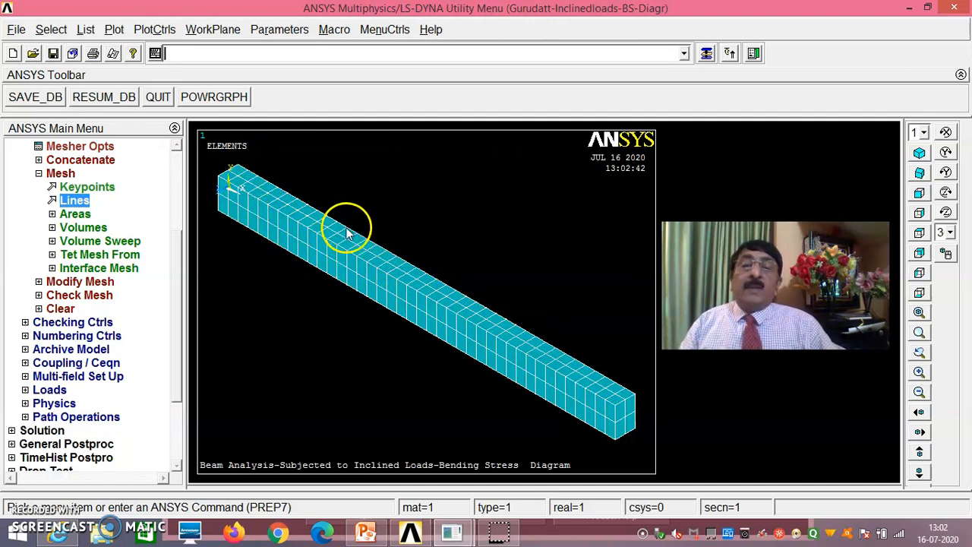
pyautogui.click(919, 193)
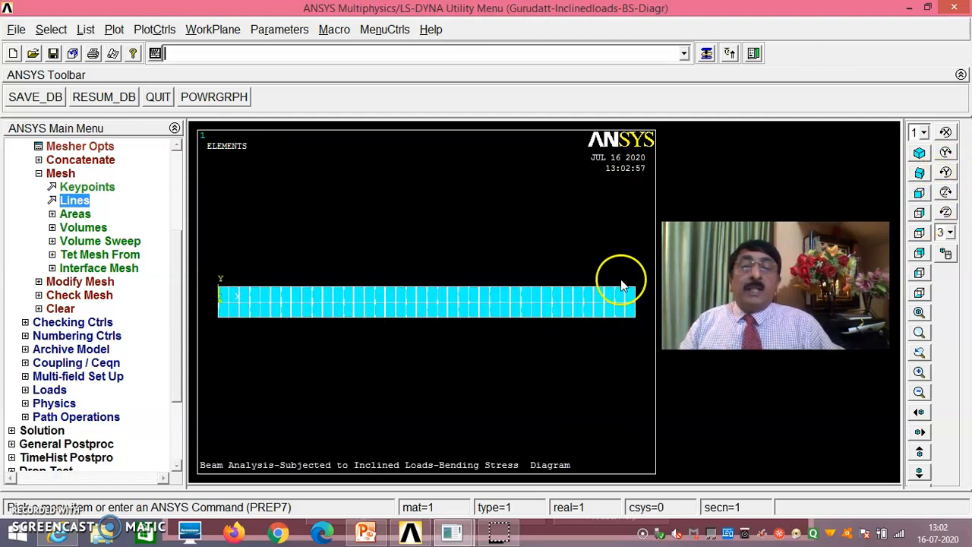
# Turn off the display of element shapes in the size and shape settings
pyautogui.click(155, 29)
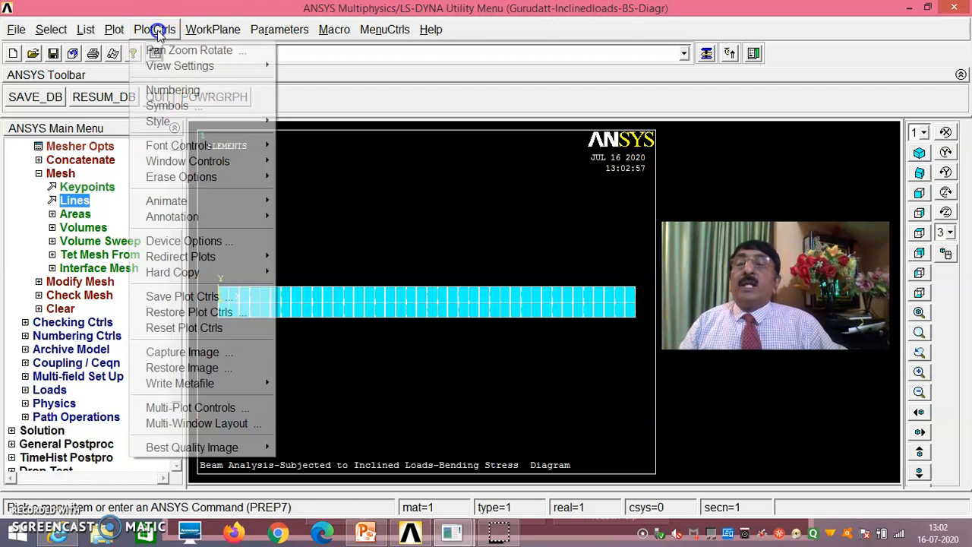
pyautogui.moveTo(196, 122)
pyautogui.click(328, 137)
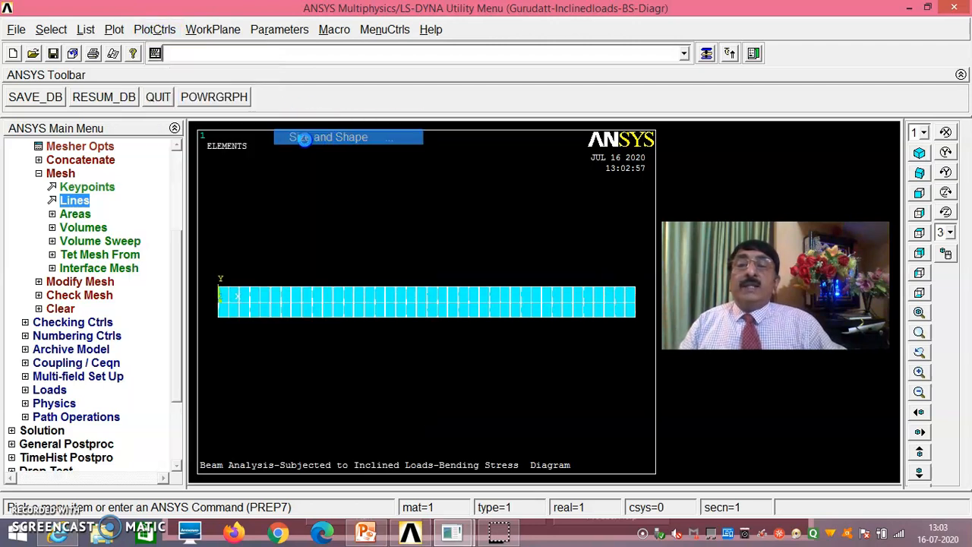
pyautogui.click(547, 137)
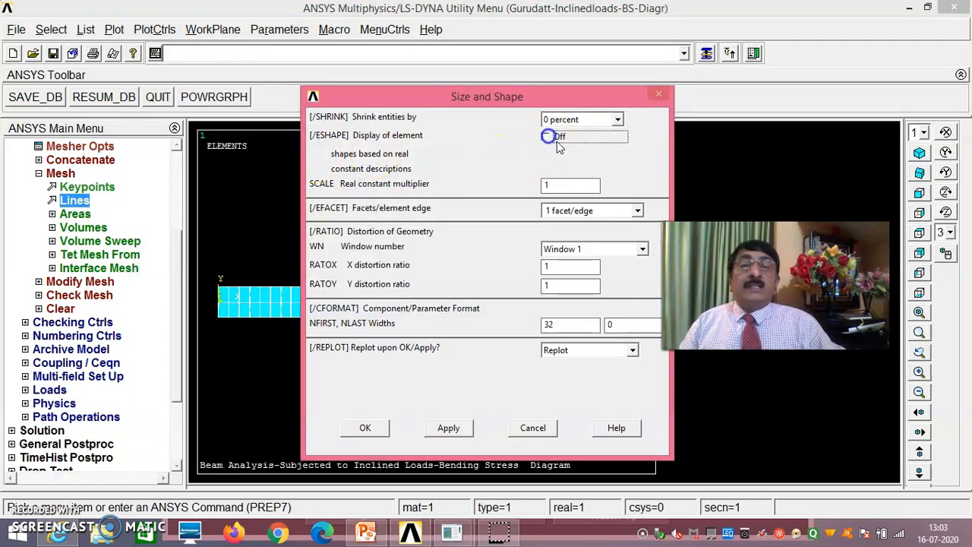
pyautogui.click(365, 426)
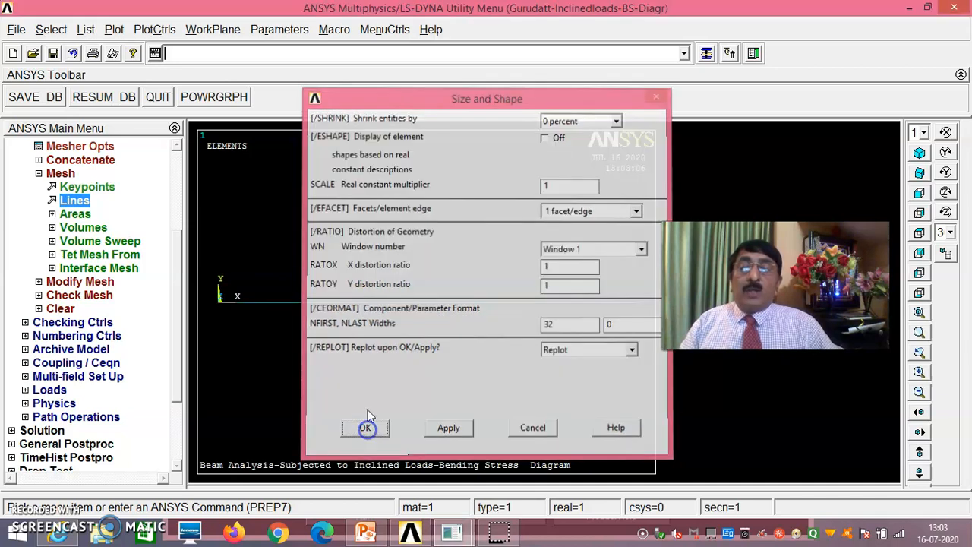
# Plot the elements, followed by a plot of the beam's lines
pyautogui.click(114, 29)
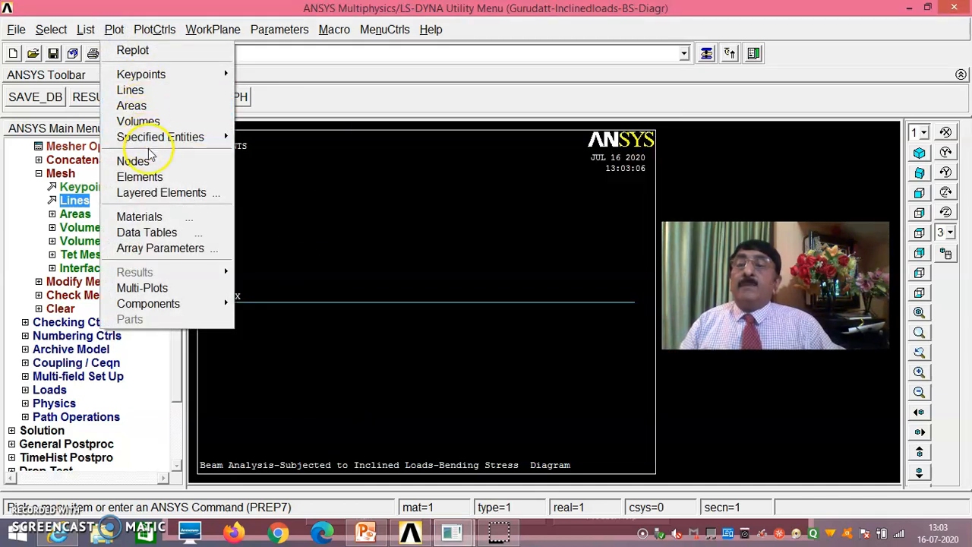
pyautogui.click(156, 175)
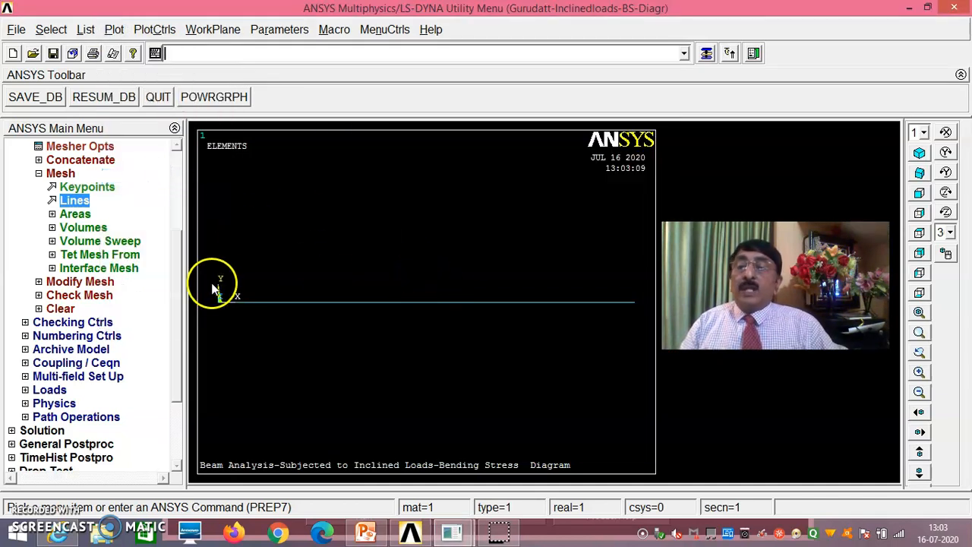
pyautogui.scroll(3, 183, 250)
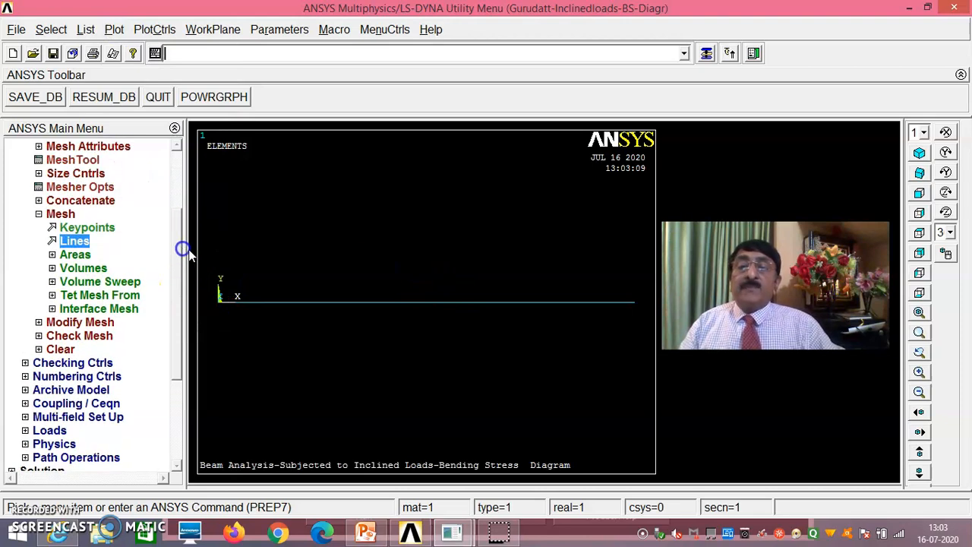
pyautogui.click(114, 30)
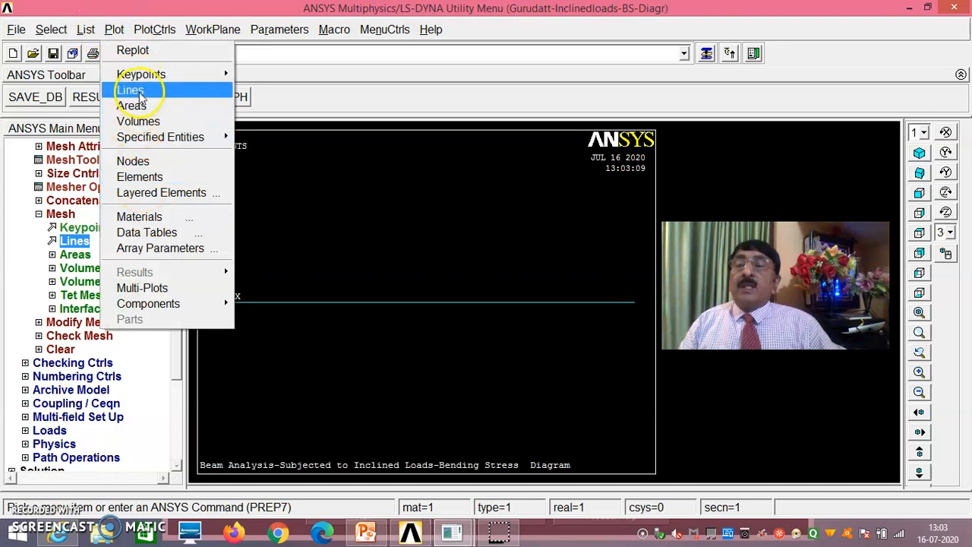
pyautogui.click(131, 90)
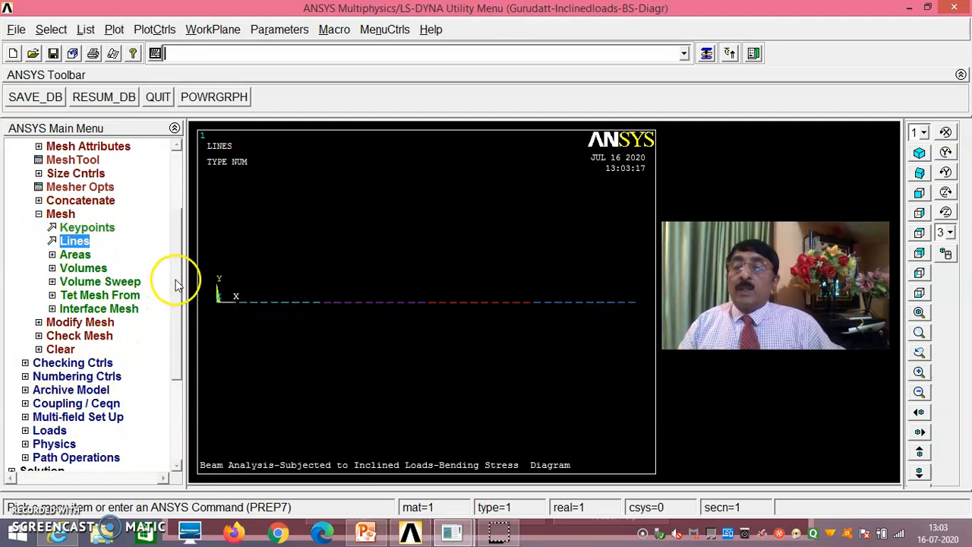
# Rotate the nodal coordinate system at the junction of the first and second beam lines by -30 degrees about the nodal Z-axis
pyautogui.scroll(2, 174, 285)
pyautogui.click(73, 204)
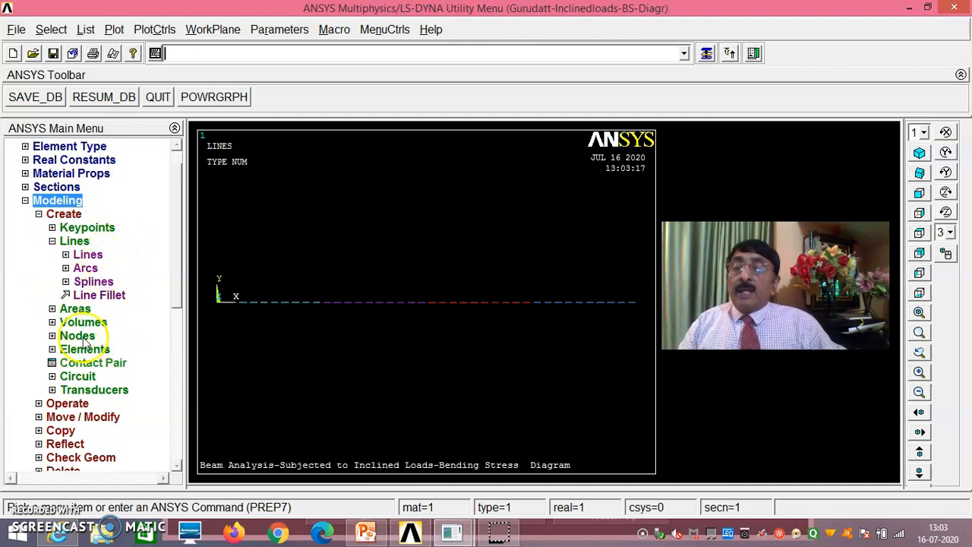
pyautogui.click(77, 335)
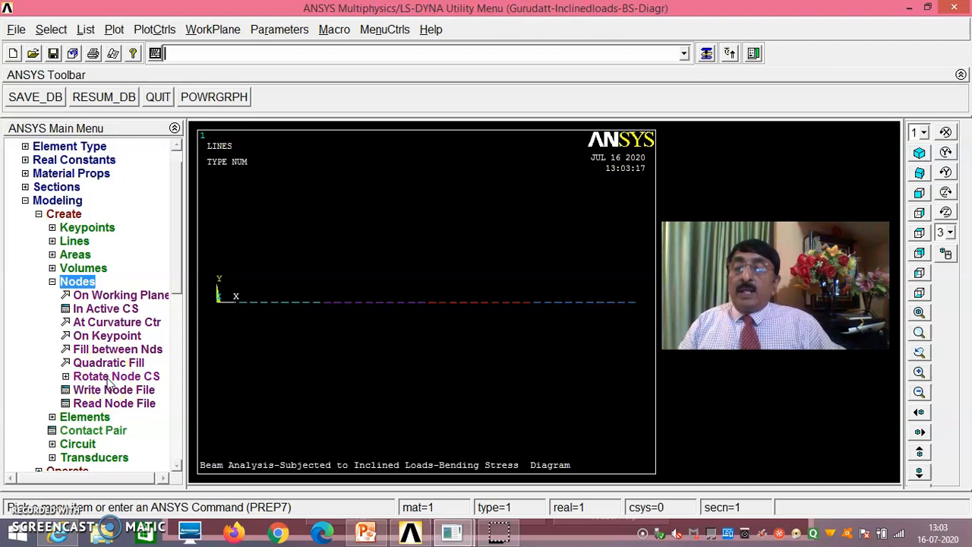
pyautogui.click(112, 377)
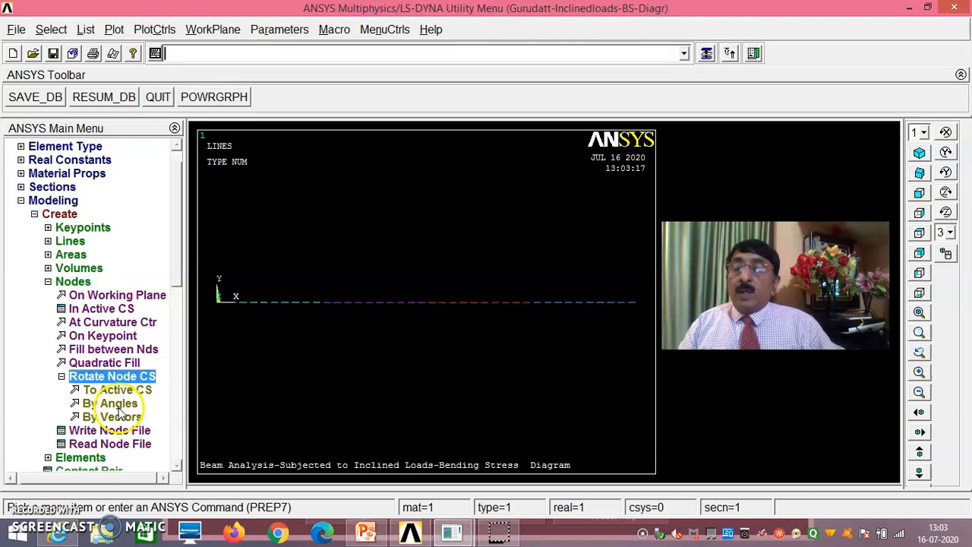
pyautogui.click(118, 405)
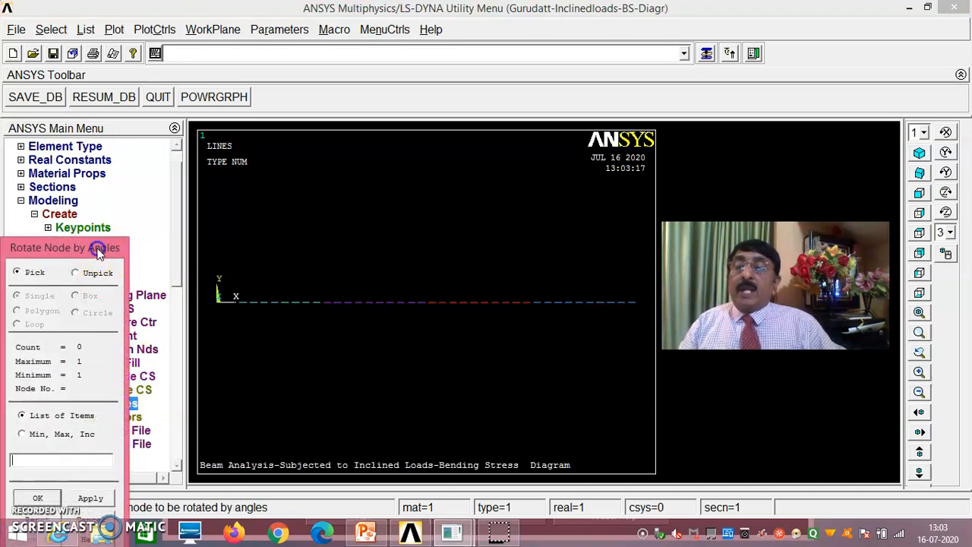
pyautogui.moveTo(103, 246); pyautogui.dragTo(175, 166)
pyautogui.click(321, 304)
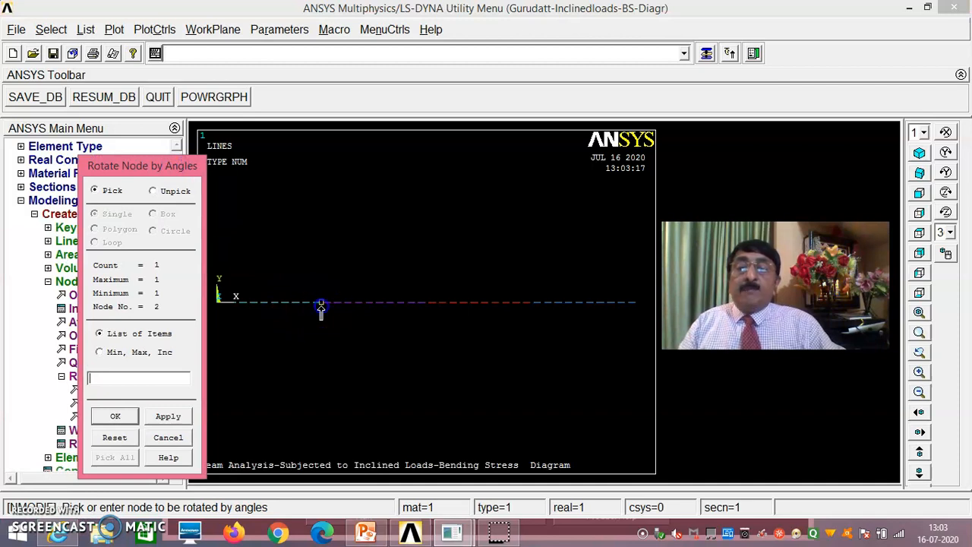
pyautogui.click(126, 418)
pyautogui.doubleClick(587, 257)
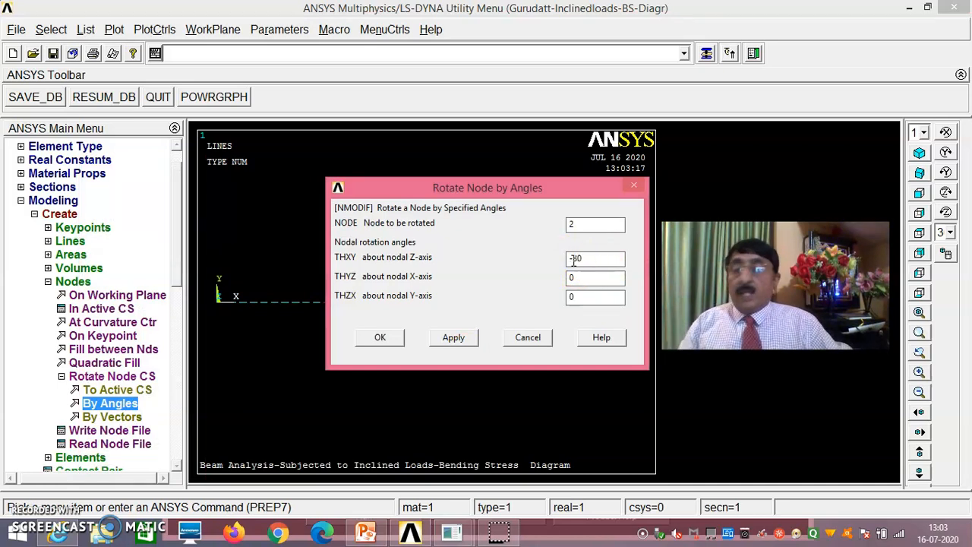
pyautogui.moveTo(540, 190); pyautogui.dragTo(445, 322)
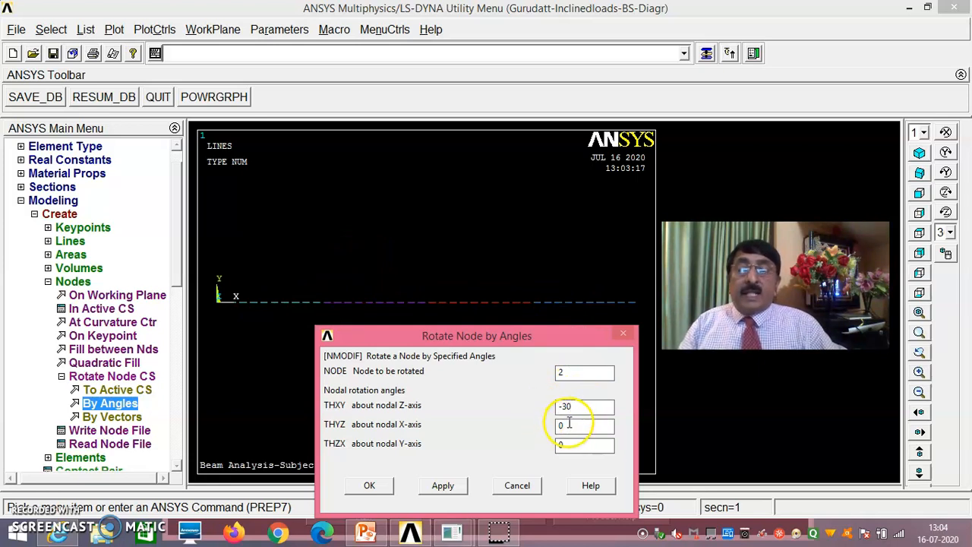
pyautogui.click(386, 489)
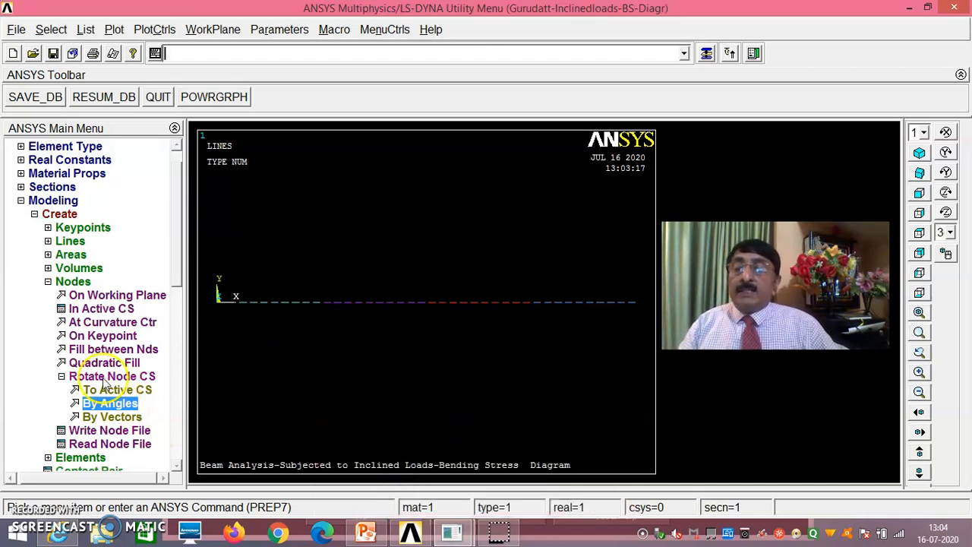
# Rotate the nodal coordinate system at the beam's midpoint, between the second and third lines, by -45 degrees about the nodal Z-axis
pyautogui.click(127, 403)
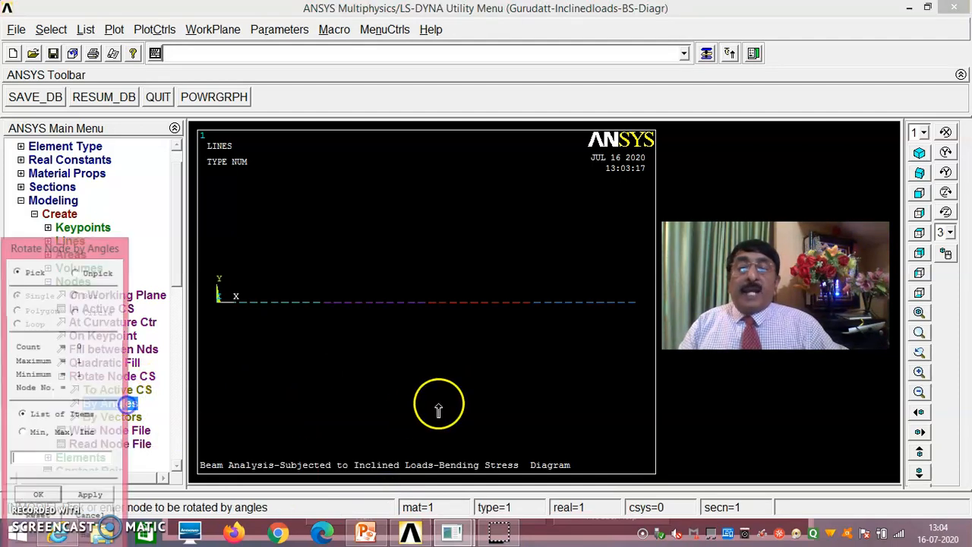
pyautogui.click(427, 303)
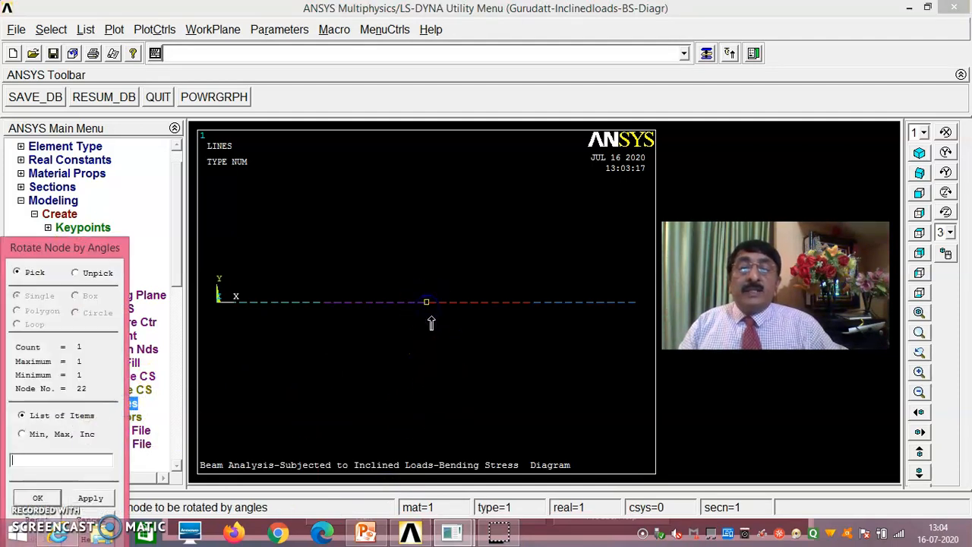
pyautogui.click(53, 502)
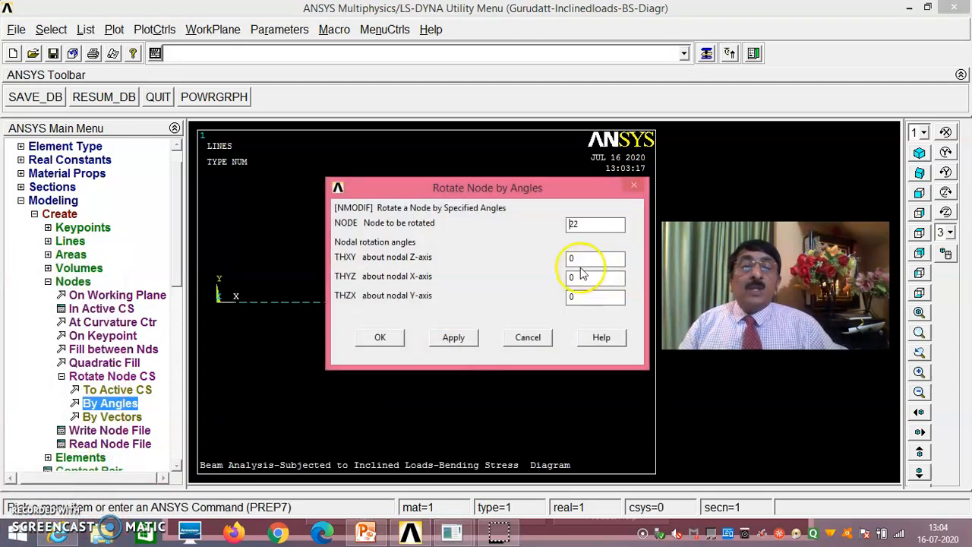
pyautogui.doubleClick(589, 259)
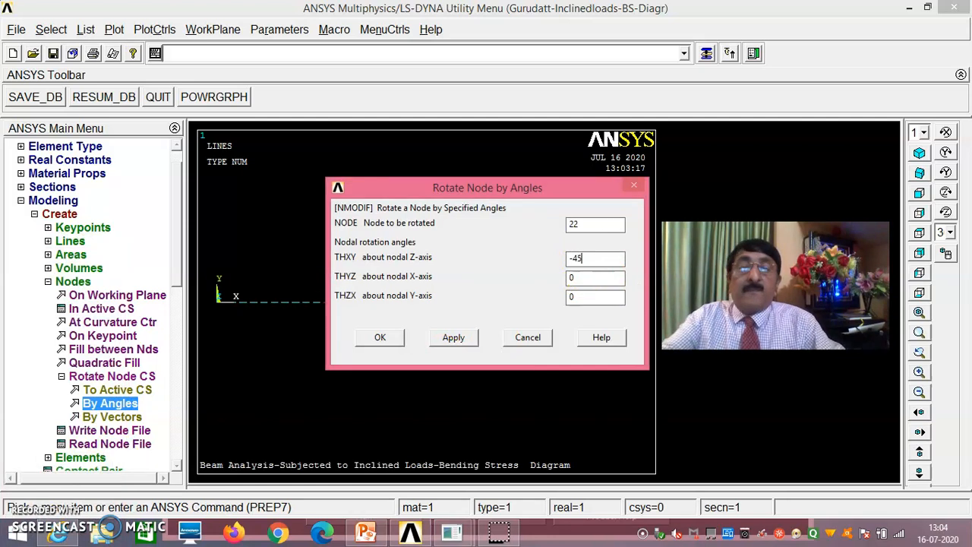
pyautogui.click(389, 339)
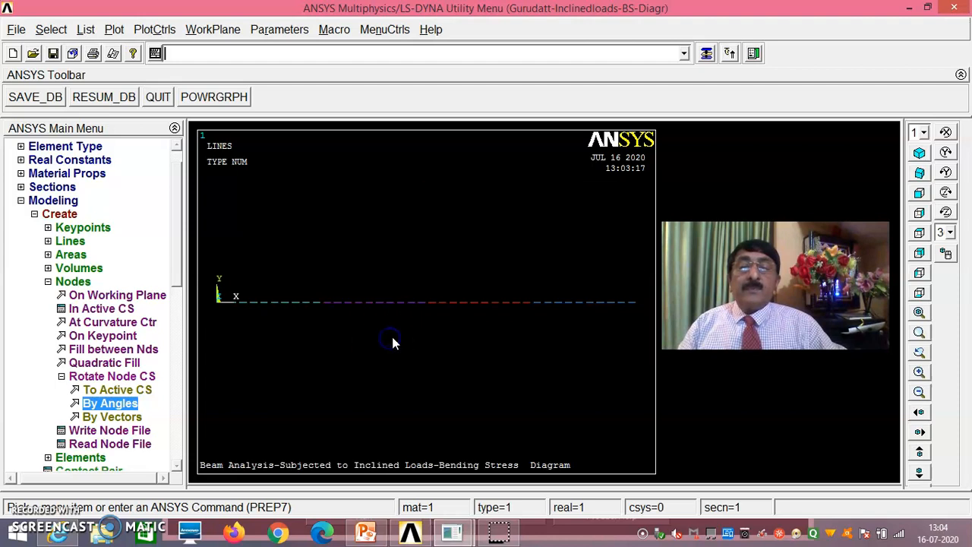
# Rotate the nodal coordinate system at the junction of the third and fourth beam lines by -60 degrees about the nodal Z-axis
pyautogui.click(114, 403)
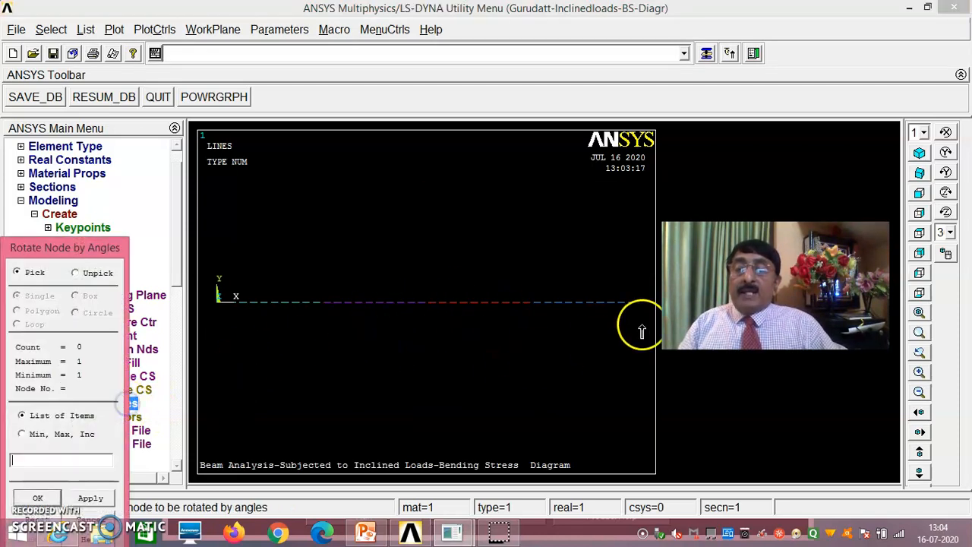
pyautogui.click(533, 303)
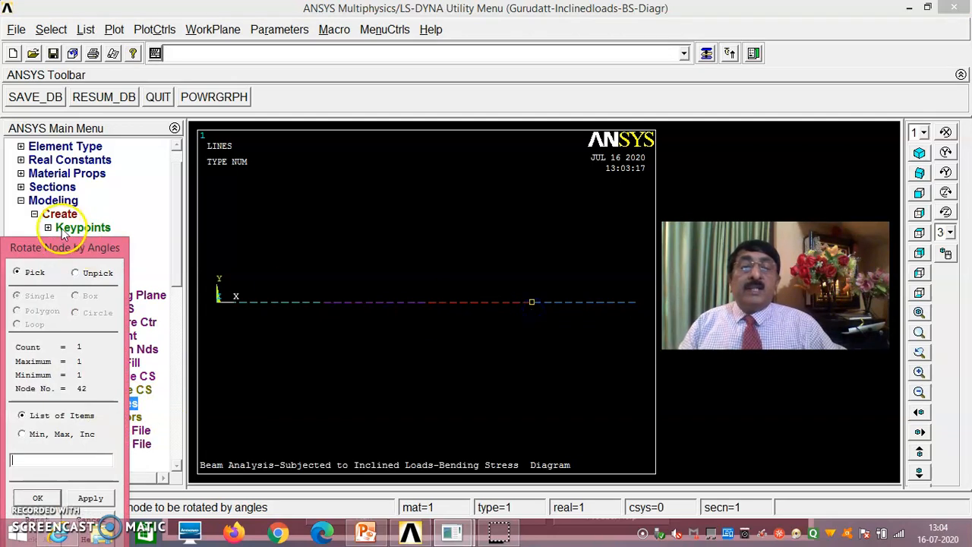
pyautogui.moveTo(88, 247); pyautogui.dragTo(153, 137)
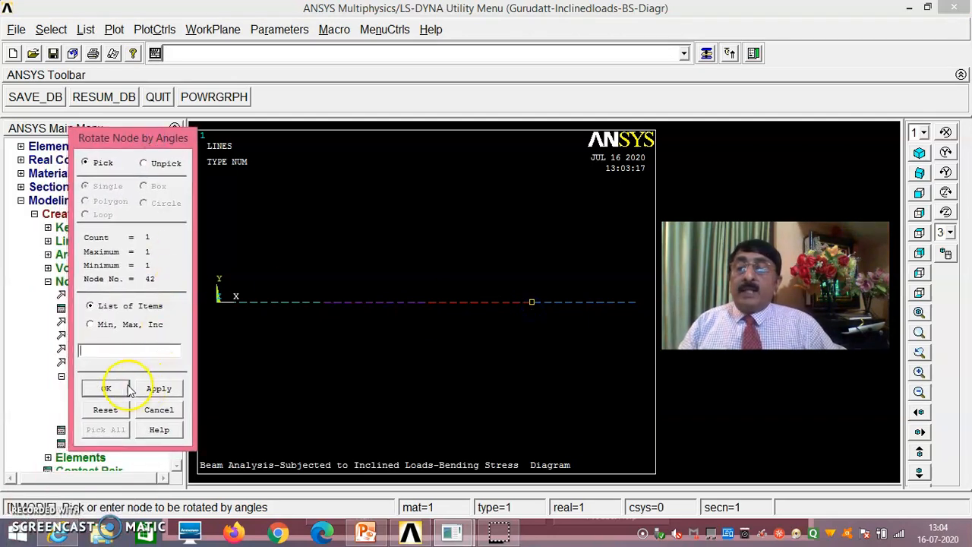
pyautogui.click(126, 391)
pyautogui.click(580, 260)
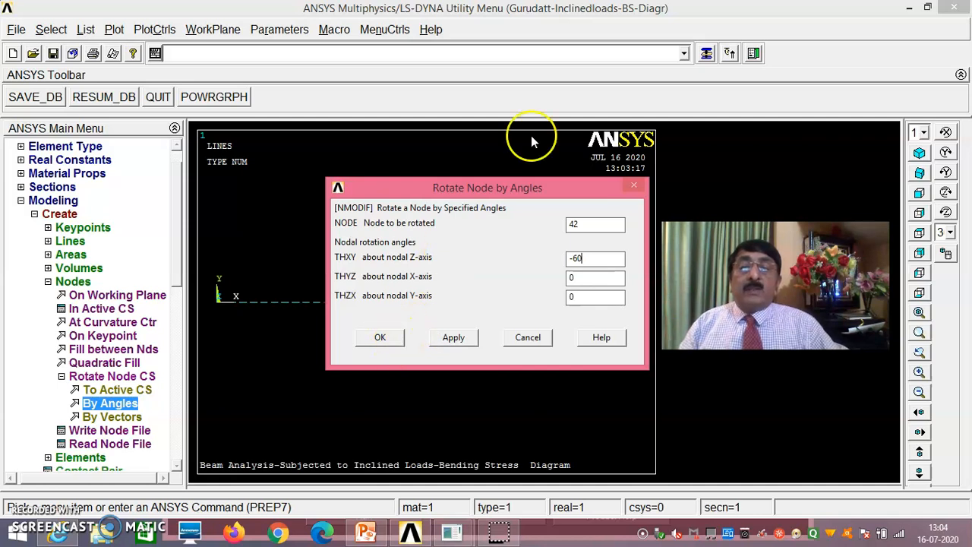
pyautogui.moveTo(515, 194); pyautogui.dragTo(536, 356)
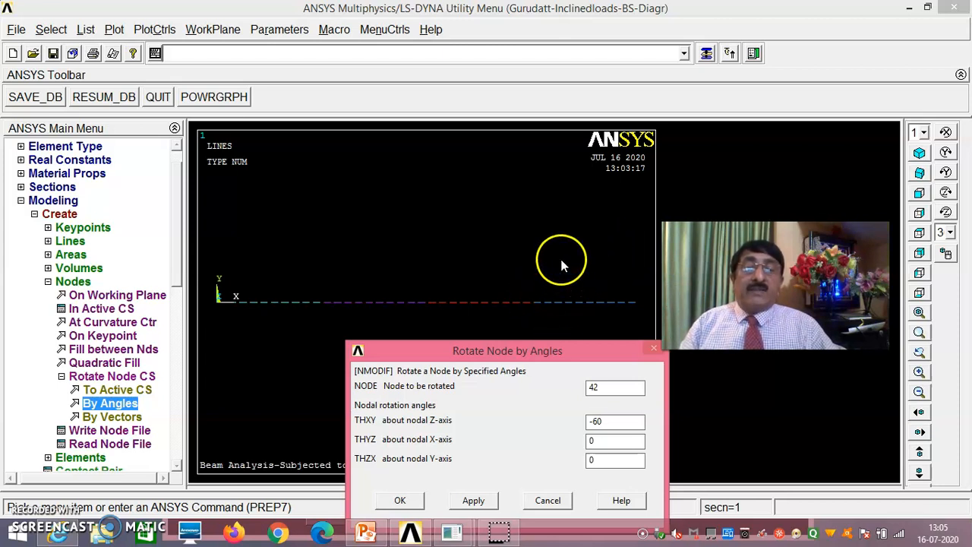
pyautogui.moveTo(528, 357); pyautogui.dragTo(519, 213)
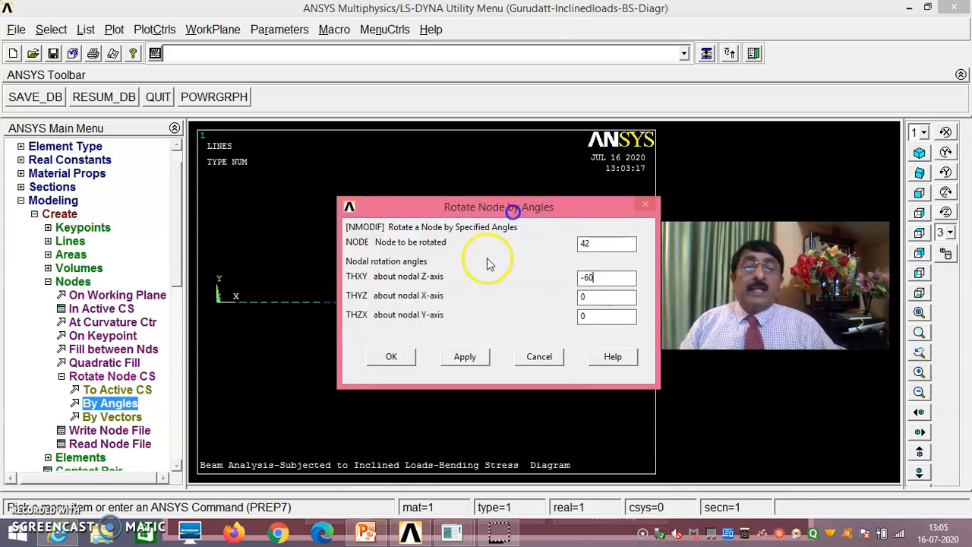
pyautogui.click(397, 358)
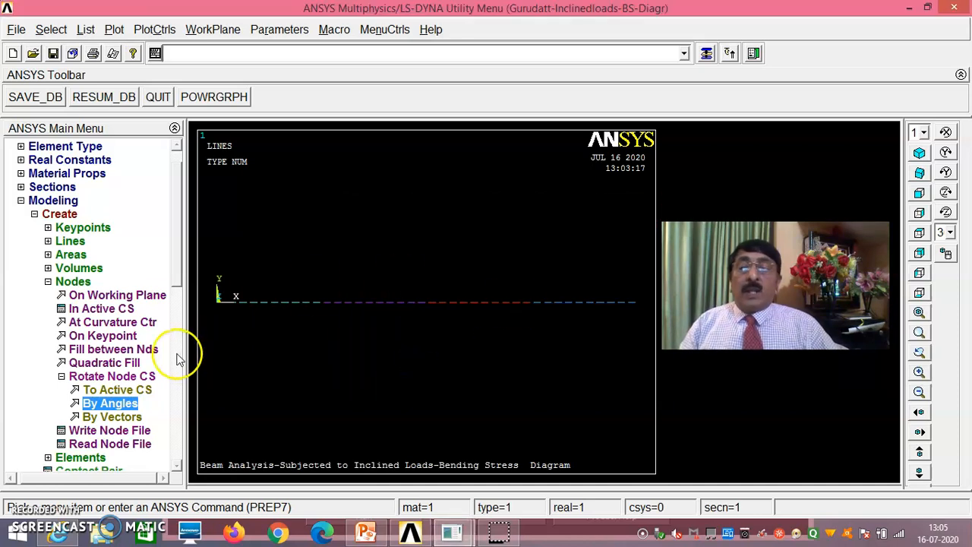
# Collapse the modeling branch and expand the structural displacement options for applying loads
pyautogui.scroll(-1, 191, 304)
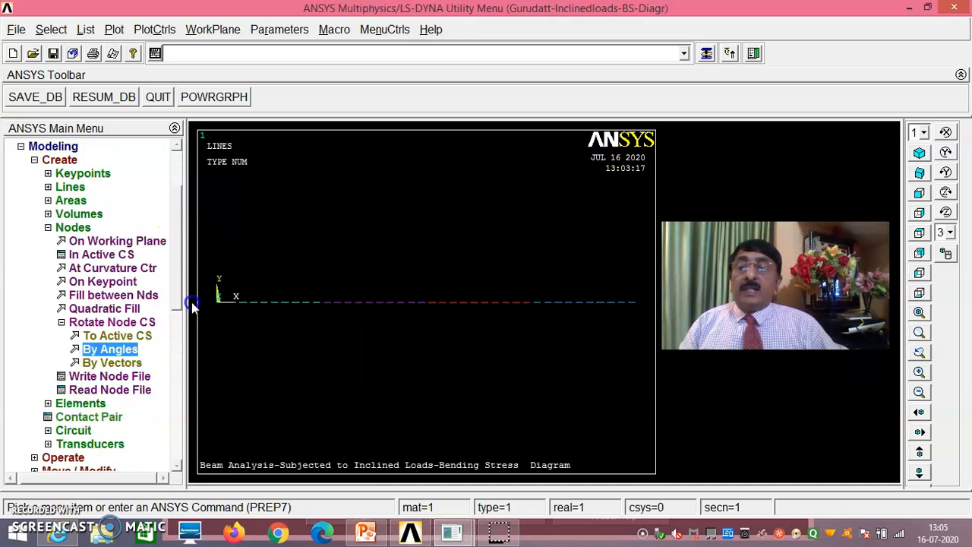
pyautogui.scroll(-2, 182, 300)
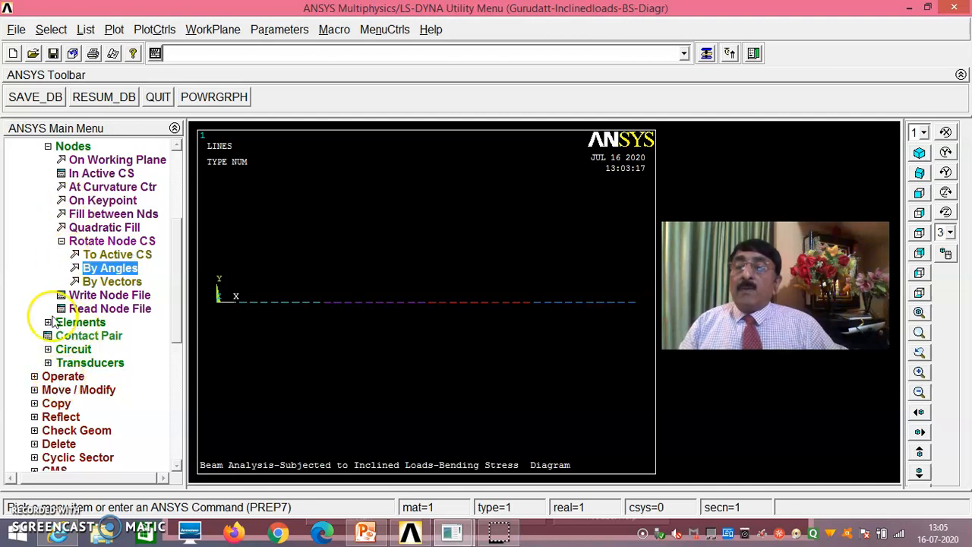
pyautogui.click(48, 147)
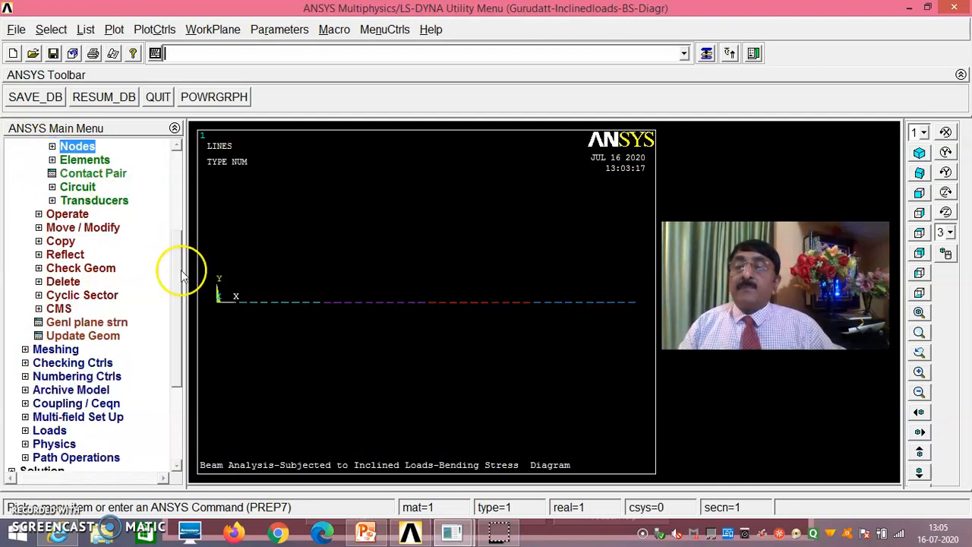
pyautogui.scroll(4, 183, 271)
pyautogui.click(28, 228)
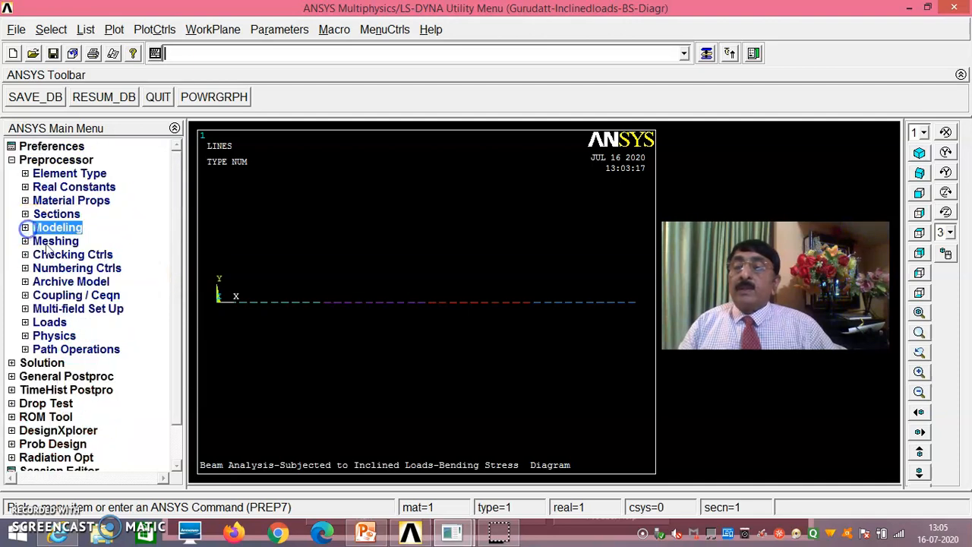
pyautogui.click(55, 321)
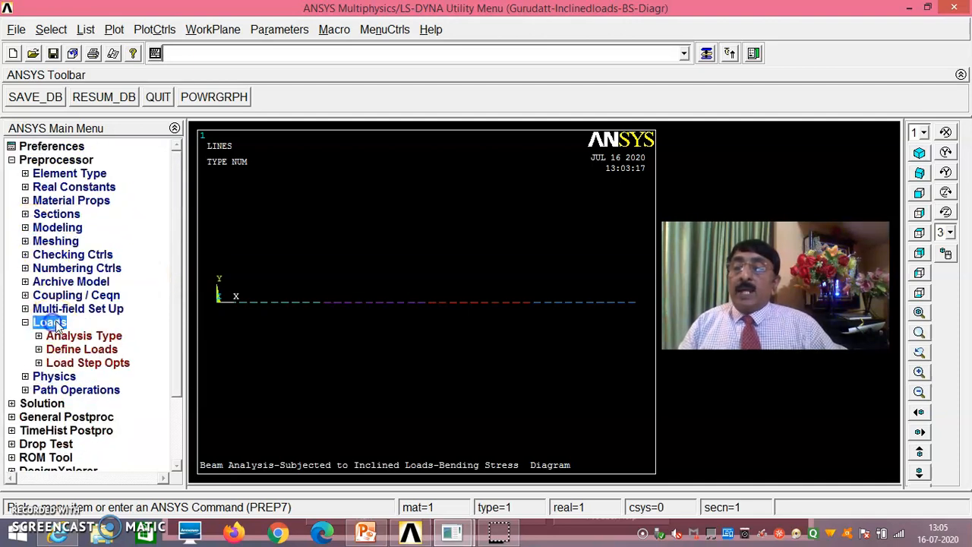
pyautogui.click(76, 349)
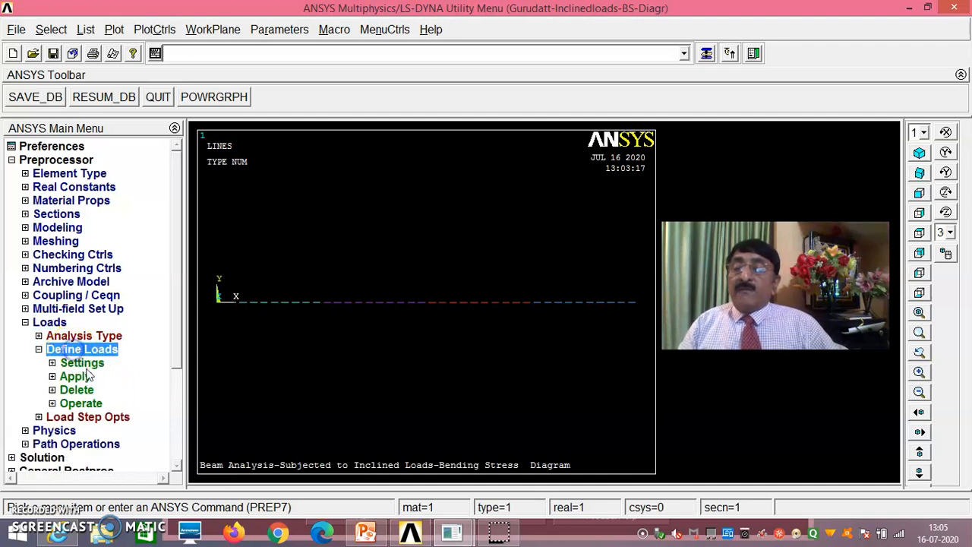
pyautogui.click(82, 377)
pyautogui.click(99, 389)
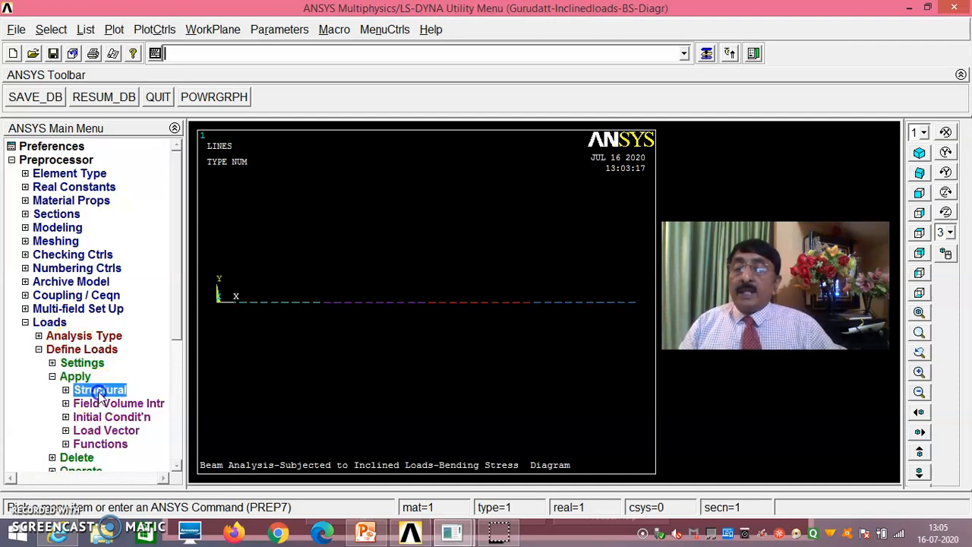
pyautogui.click(124, 405)
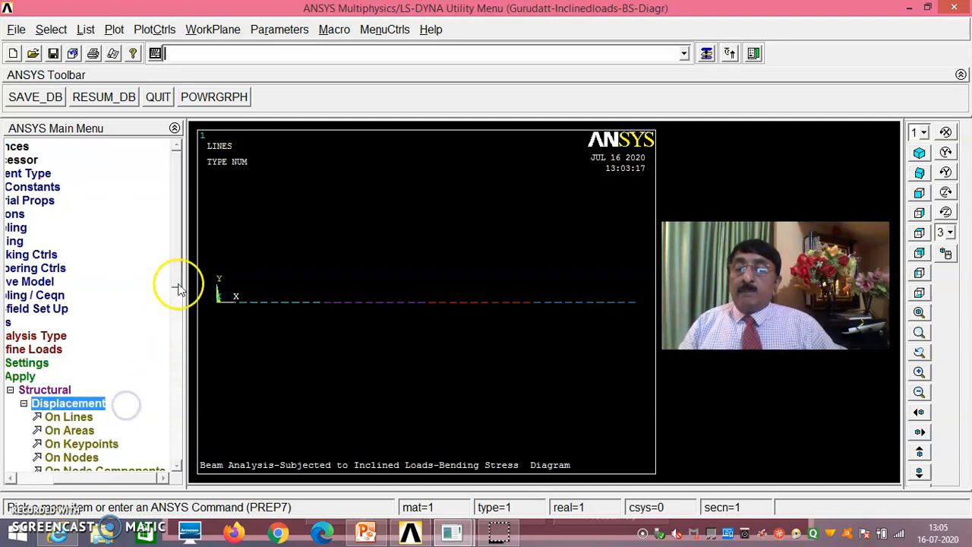
# Constrain UX, UY, UZ, ROTX and ROTY to a constant value of 0 at the keypoint on the beam's origin end
pyautogui.moveTo(178, 282); pyautogui.dragTo(150, 340)
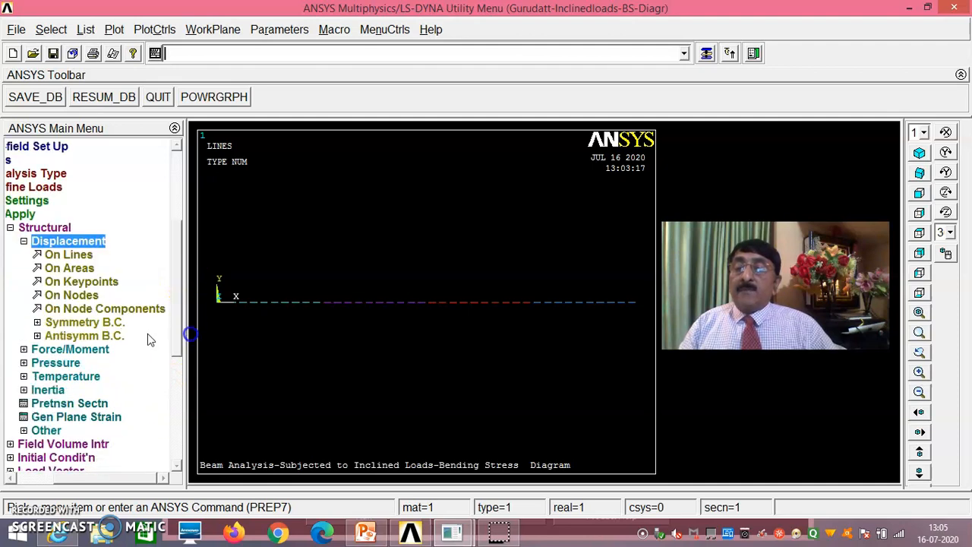
pyautogui.click(82, 281)
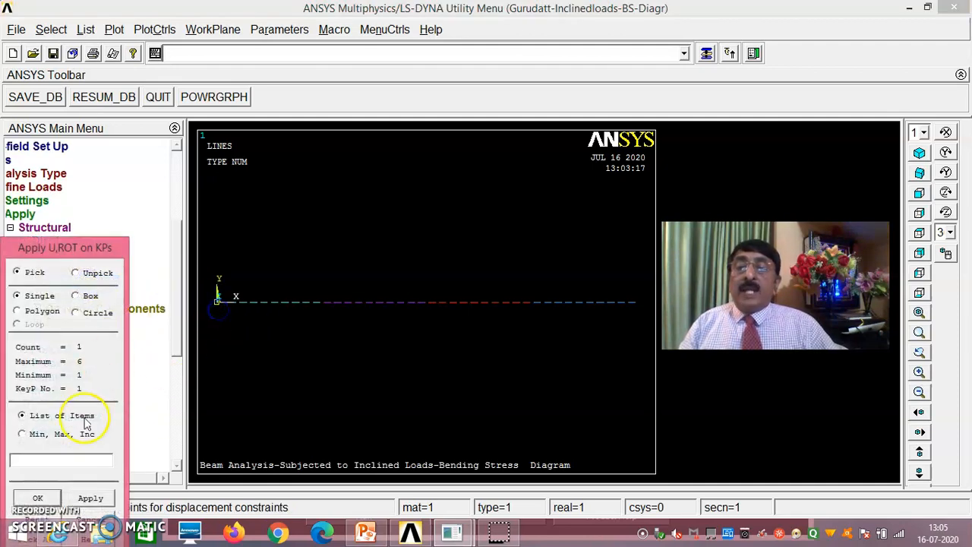
pyautogui.moveTo(105, 245); pyautogui.dragTo(160, 117)
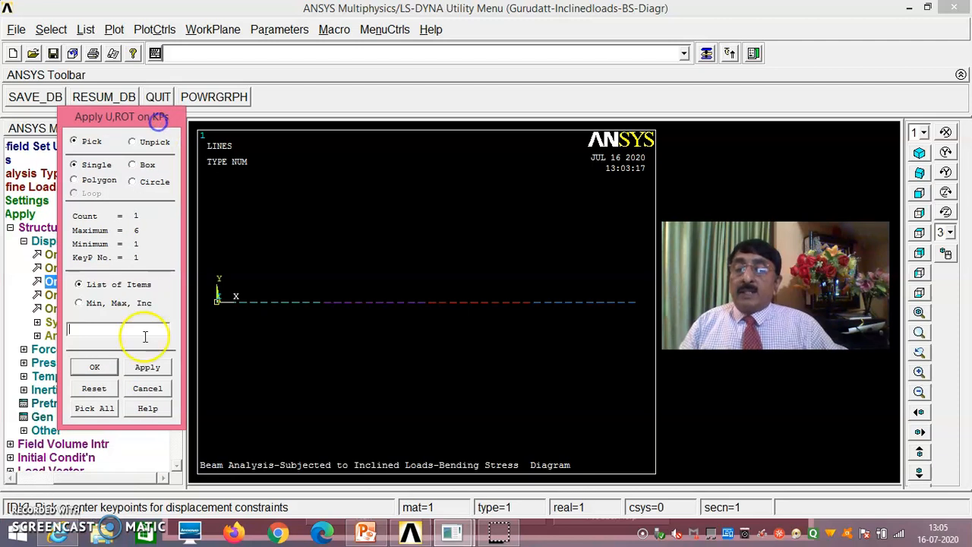
pyautogui.click(96, 367)
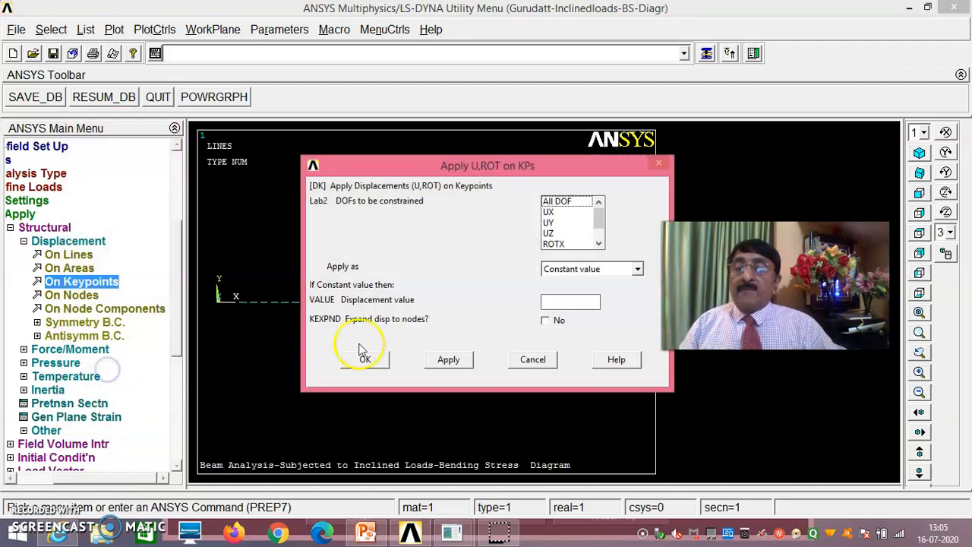
pyautogui.click(549, 212)
pyautogui.click(549, 223)
pyautogui.click(548, 233)
pyautogui.click(599, 243)
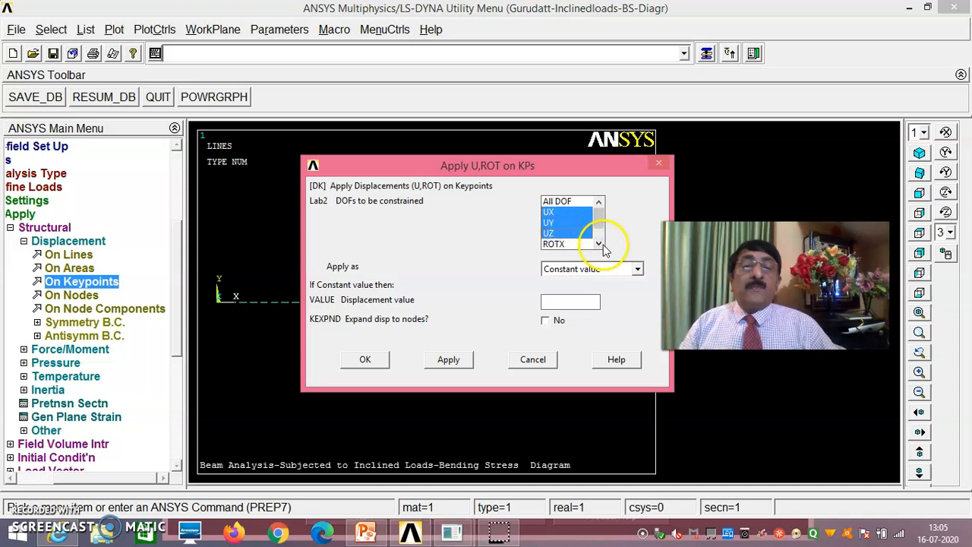
pyautogui.click(553, 234)
pyautogui.click(553, 244)
pyautogui.click(599, 243)
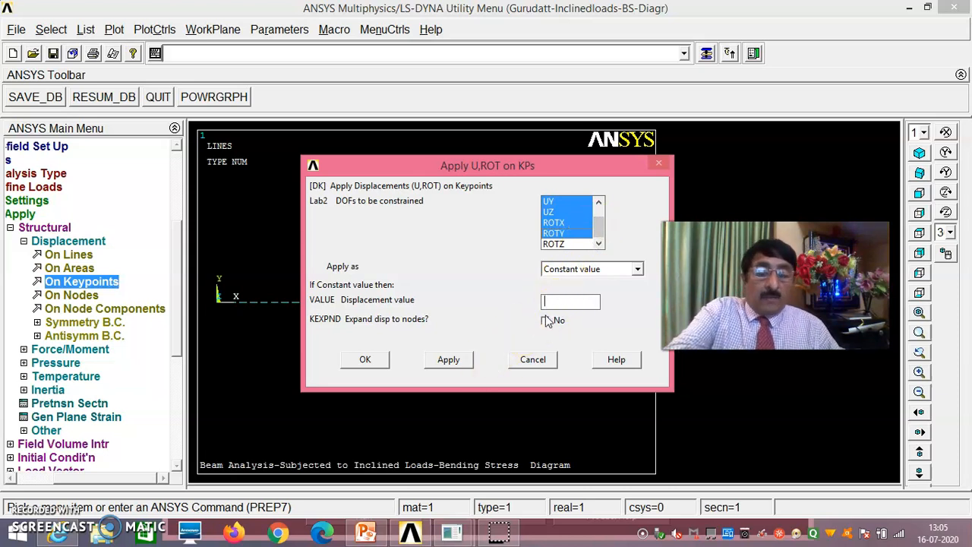
pyautogui.click(369, 363)
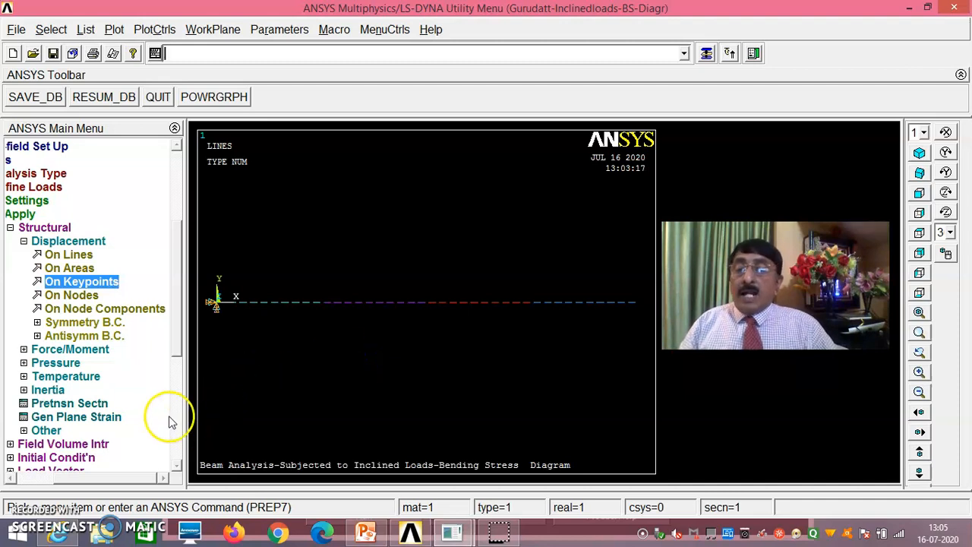
# Constrain UY, UZ, ROTX and ROTY to 0 at the keypoint on the beam's far end, leaving UX and ROTZ free
pyautogui.click(110, 286)
pyautogui.click(636, 304)
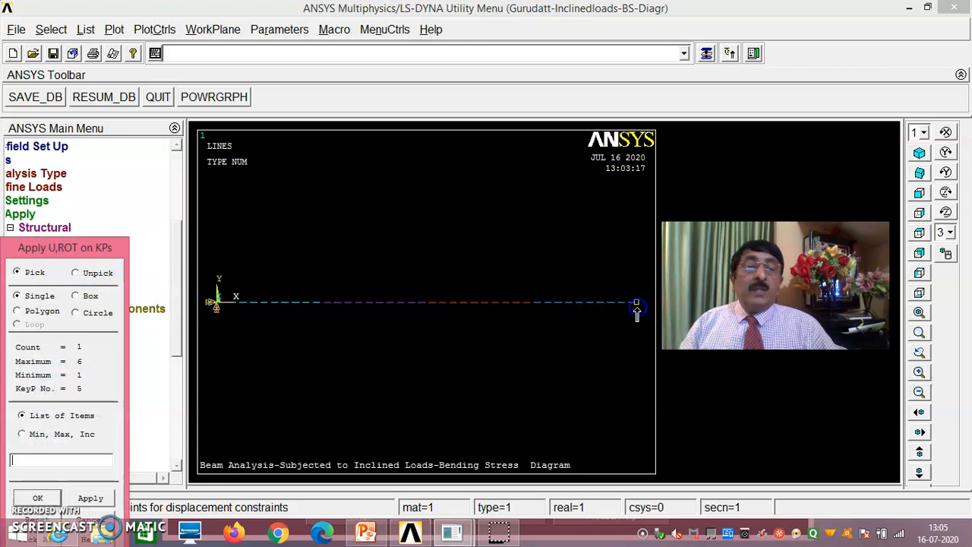
pyautogui.moveTo(109, 250); pyautogui.dragTo(193, 153)
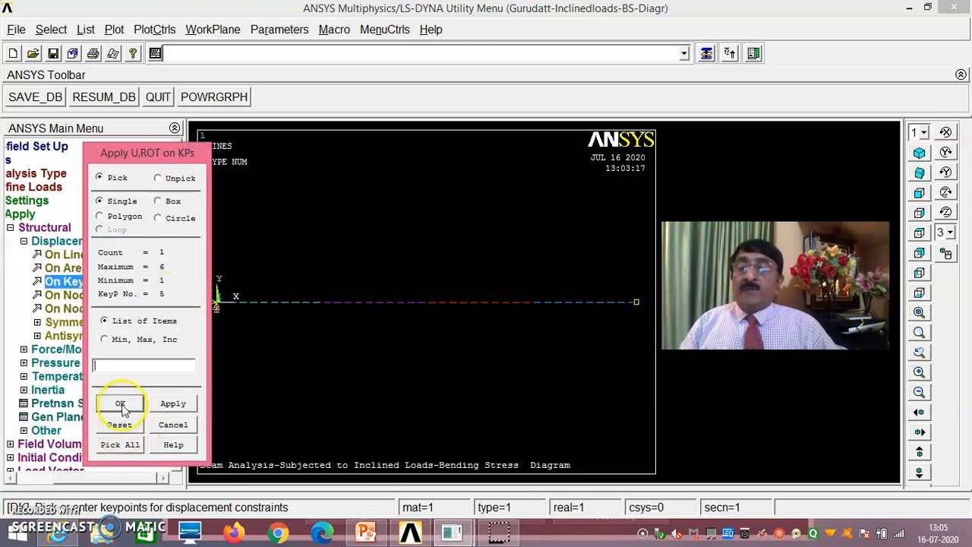
pyautogui.click(121, 405)
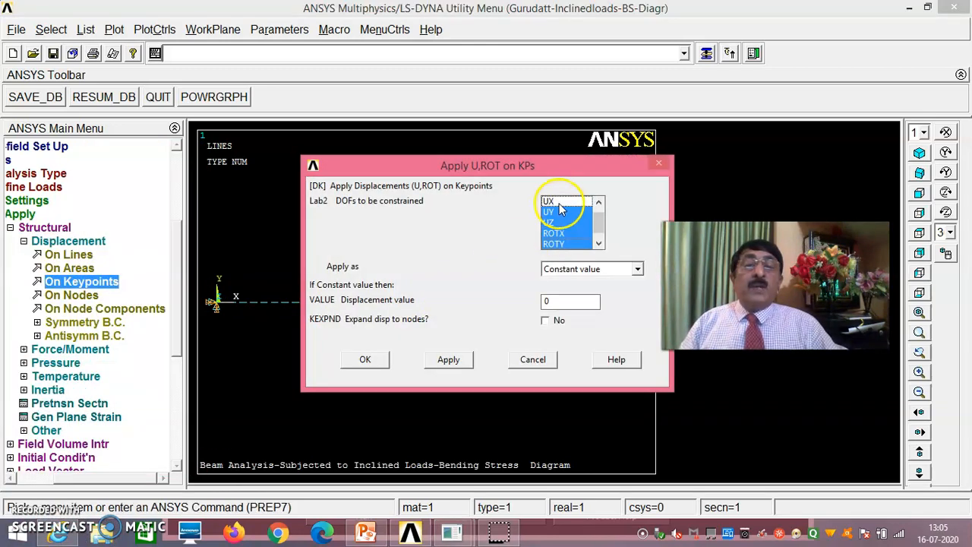
pyautogui.moveTo(567, 168); pyautogui.dragTo(397, 173)
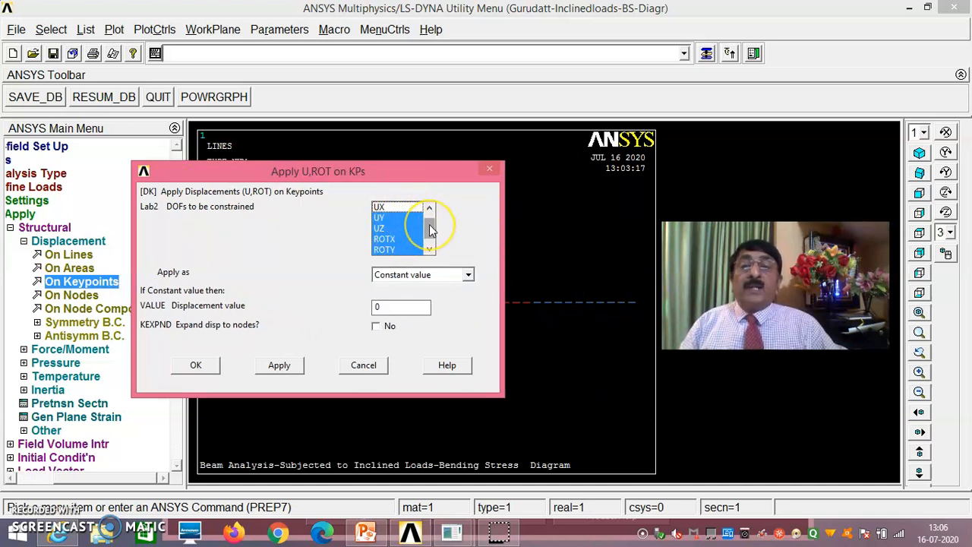
pyautogui.moveTo(430, 225); pyautogui.dragTo(429, 238)
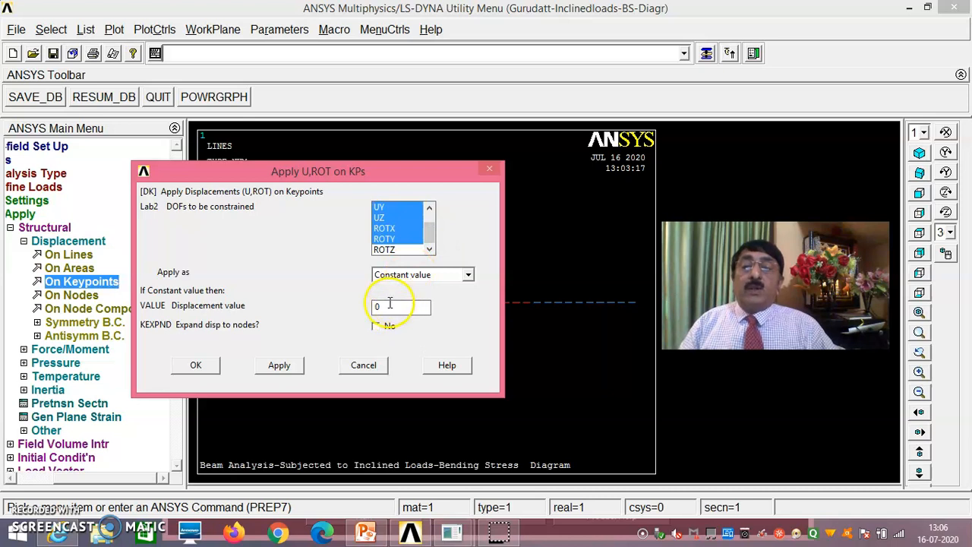
pyautogui.click(199, 366)
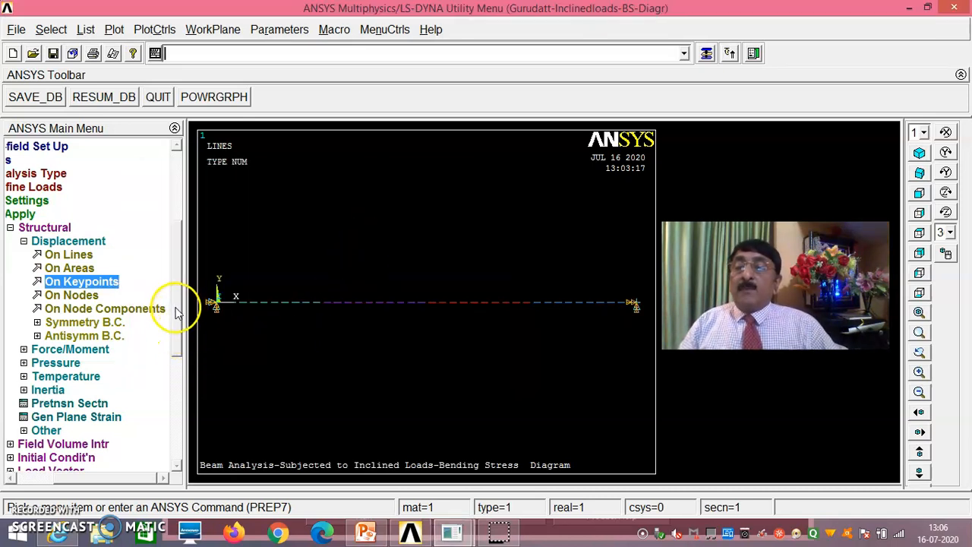
# Apply a constant FY force of -100 on the node at the junction of the first and second beam lines
pyautogui.scroll(-3, 181, 304)
pyautogui.click(69, 241)
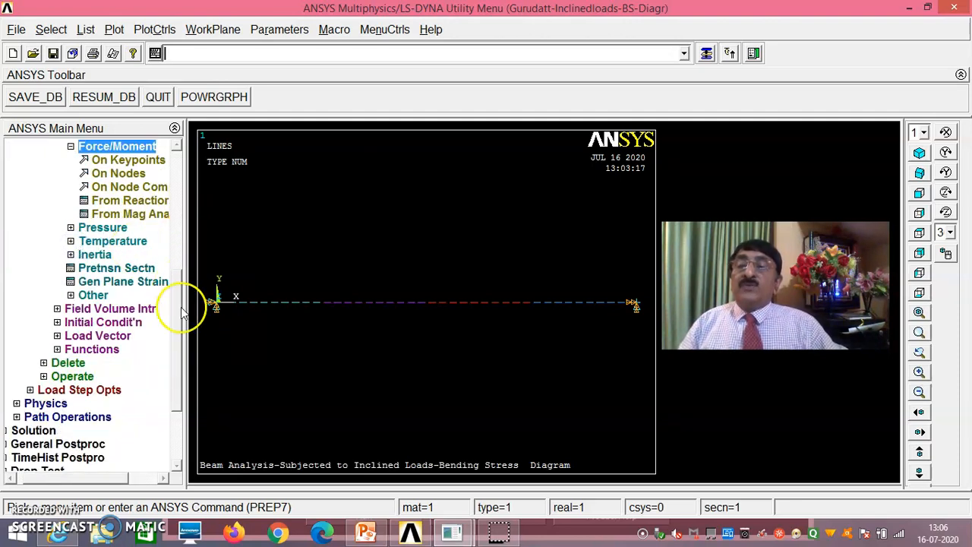
pyautogui.scroll(3, 191, 271)
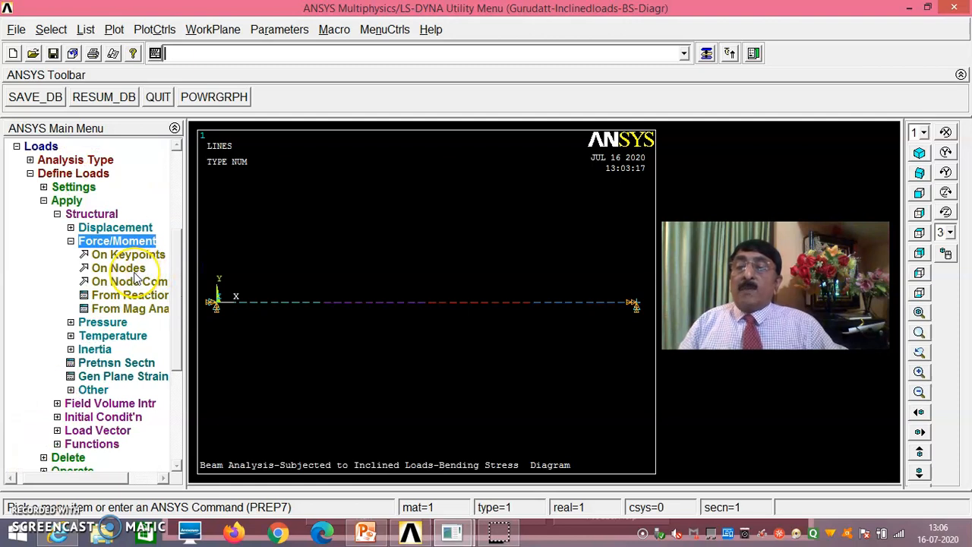
pyautogui.click(134, 270)
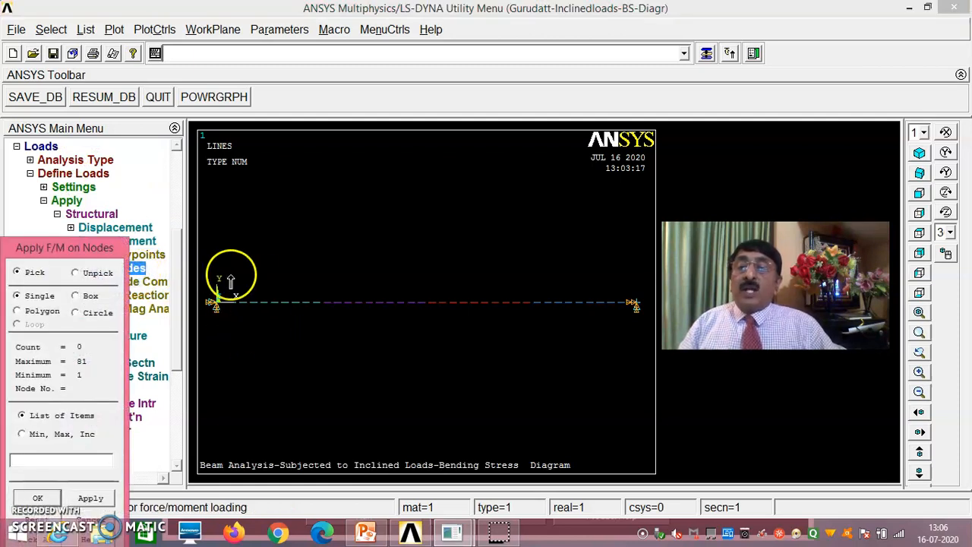
pyautogui.moveTo(80, 251); pyautogui.dragTo(148, 193)
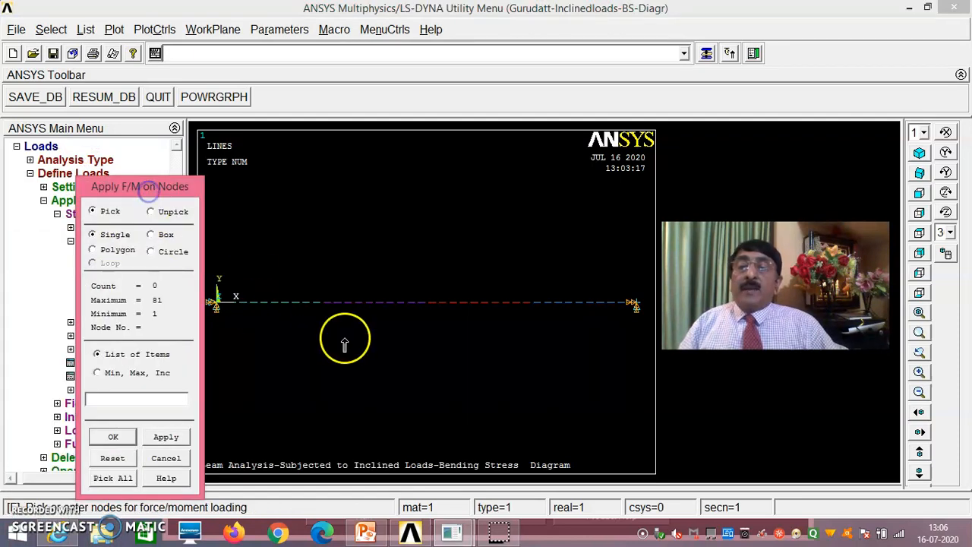
pyautogui.click(319, 308)
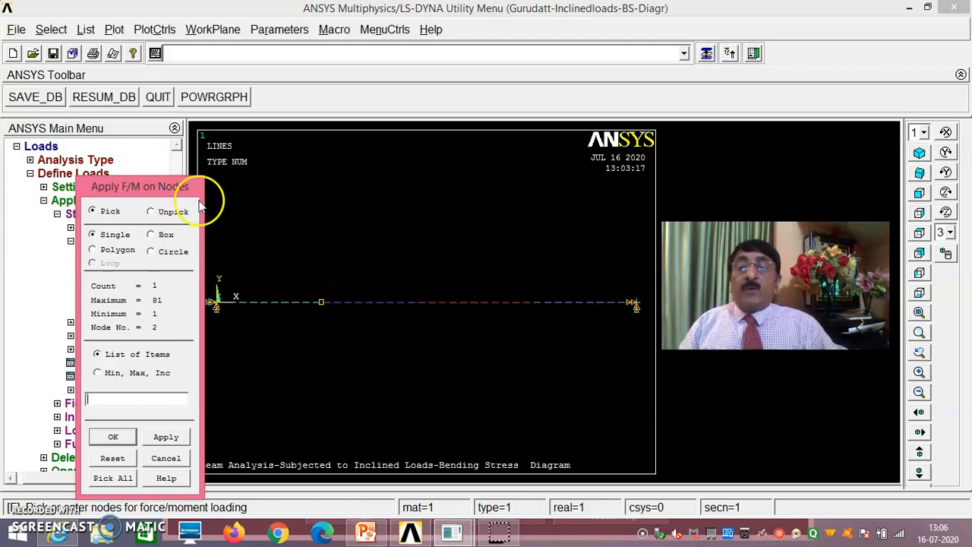
pyautogui.moveTo(189, 190); pyautogui.dragTo(221, 136)
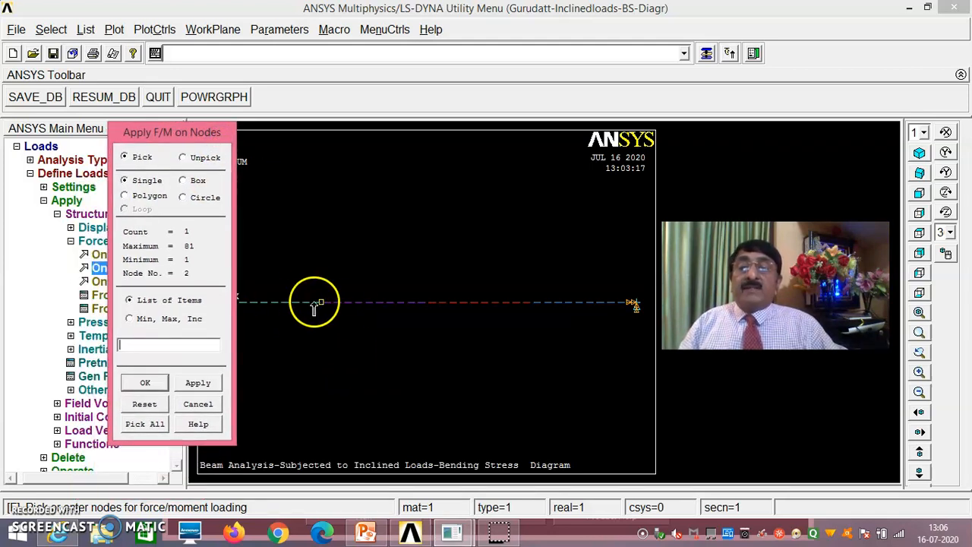
pyautogui.click(145, 382)
pyautogui.click(587, 238)
pyautogui.click(578, 260)
pyautogui.click(576, 290)
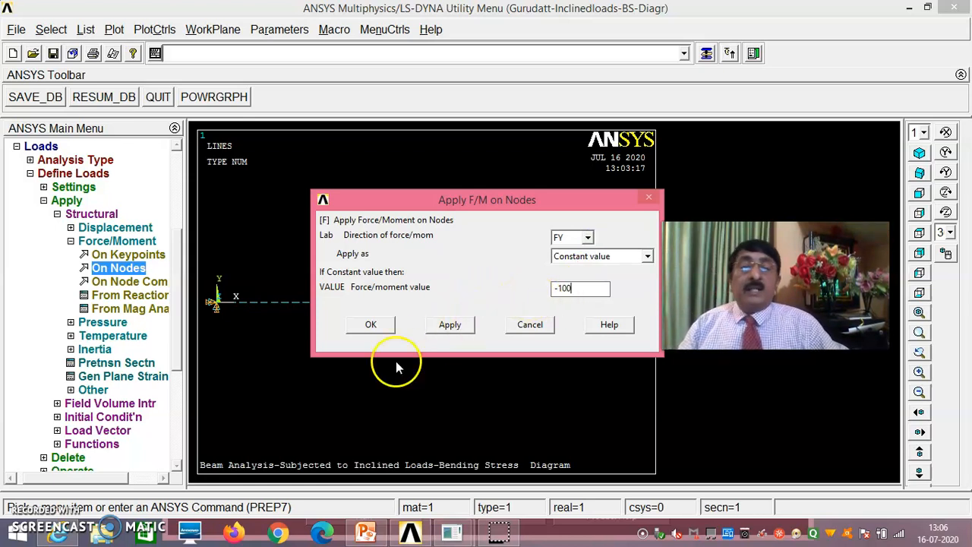
pyautogui.click(388, 328)
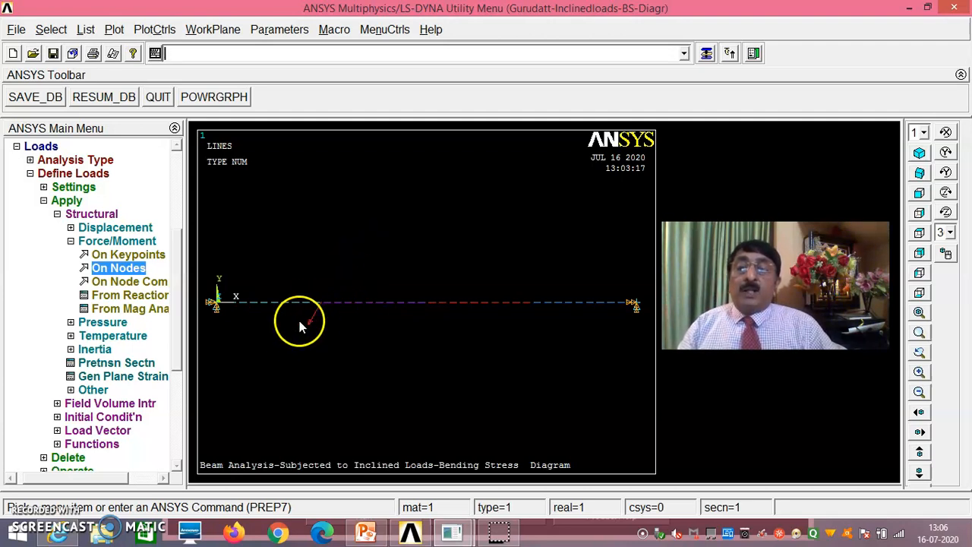
# Apply a constant FY force of -200 on the node at the junction of the second and third beam lines
pyautogui.click(128, 269)
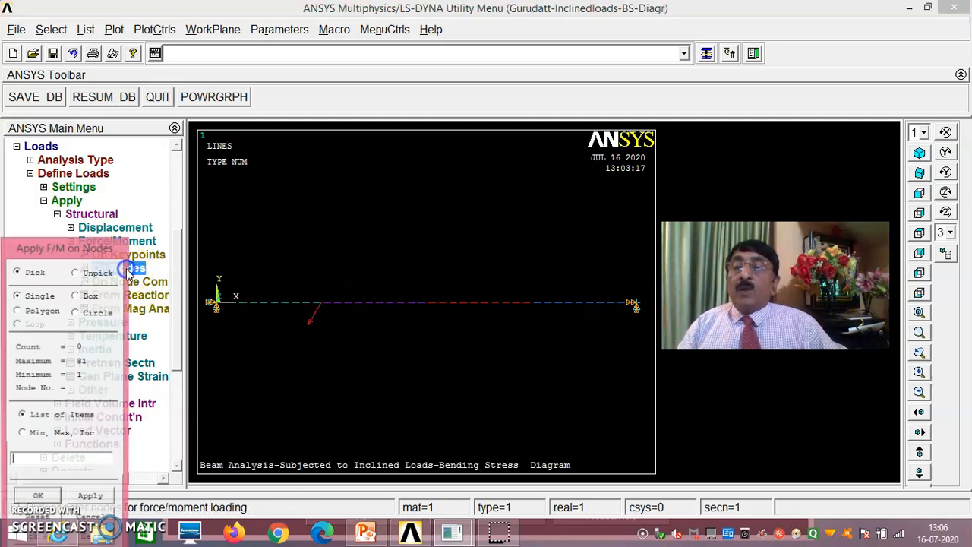
pyautogui.click(425, 312)
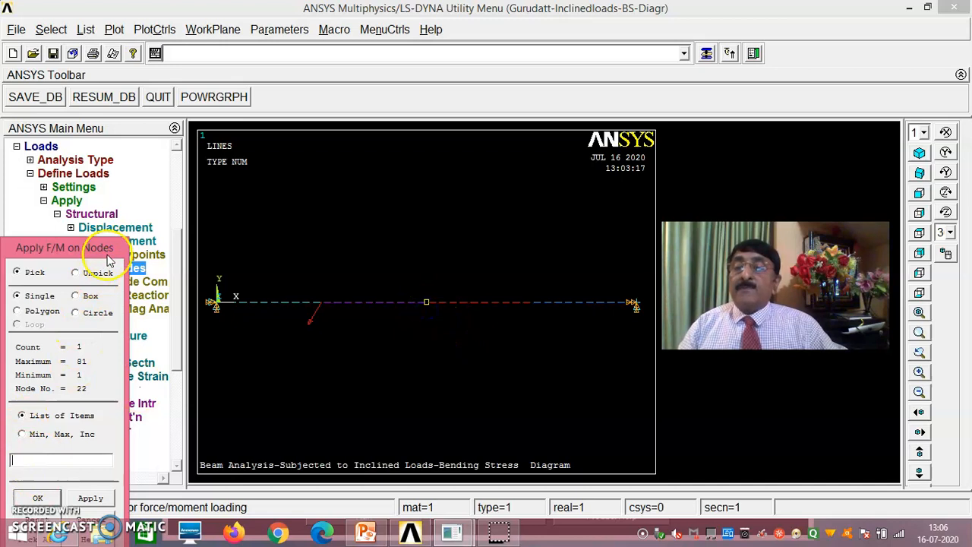
pyautogui.moveTo(108, 258); pyautogui.dragTo(161, 156)
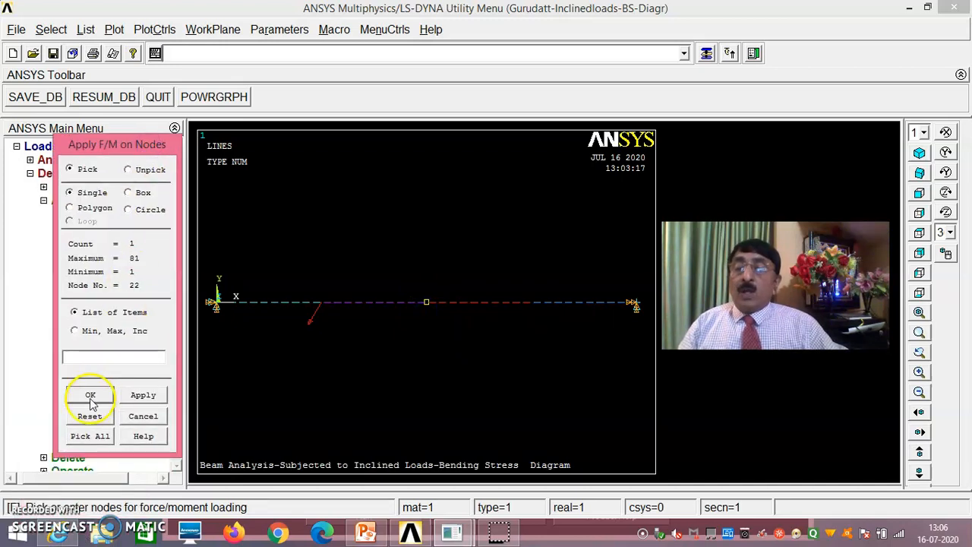
pyautogui.click(91, 400)
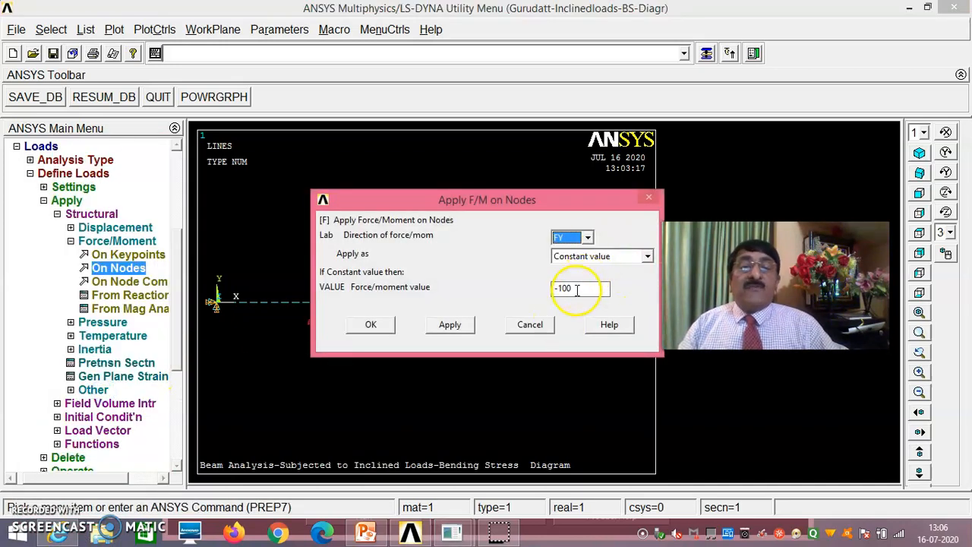
pyautogui.click(578, 290)
pyautogui.press('BackSpace')
pyautogui.press('BackSpace')
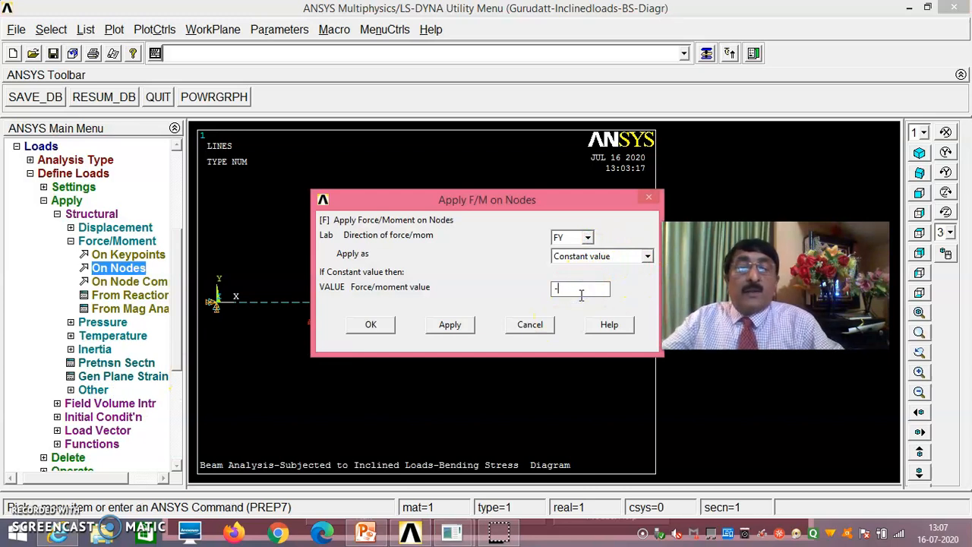
pyautogui.write('200')
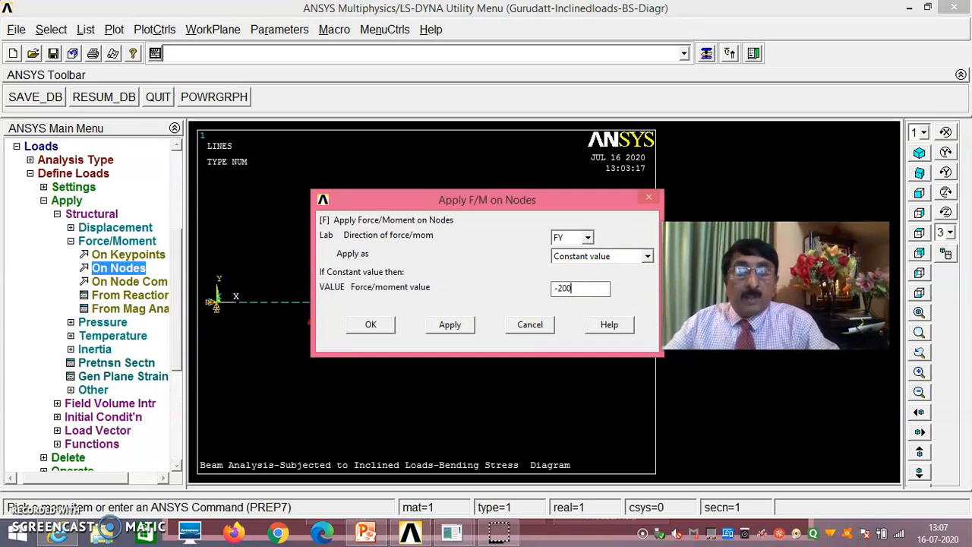
pyautogui.click(381, 327)
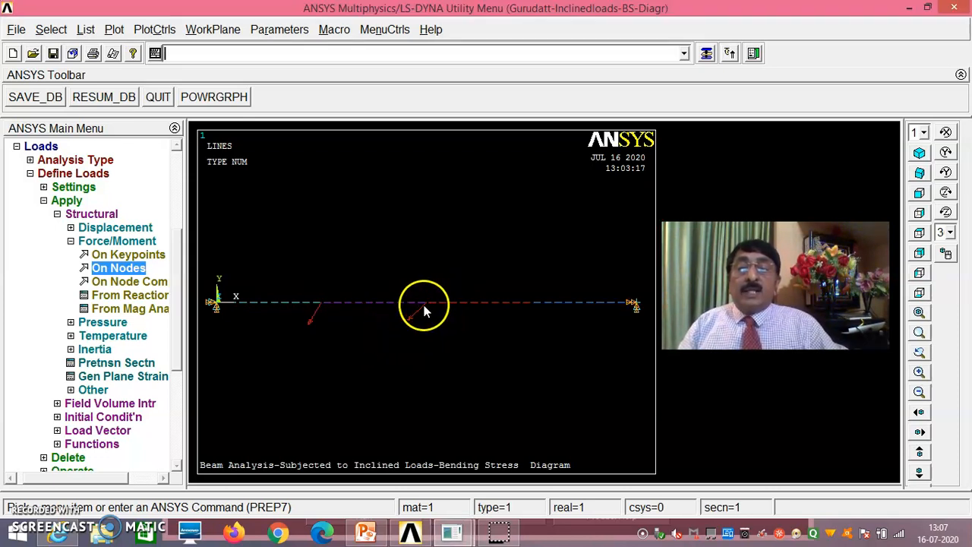
# Apply a constant FY force of -300 on the node at the junction of the third and fourth beam lines
pyautogui.click(123, 272)
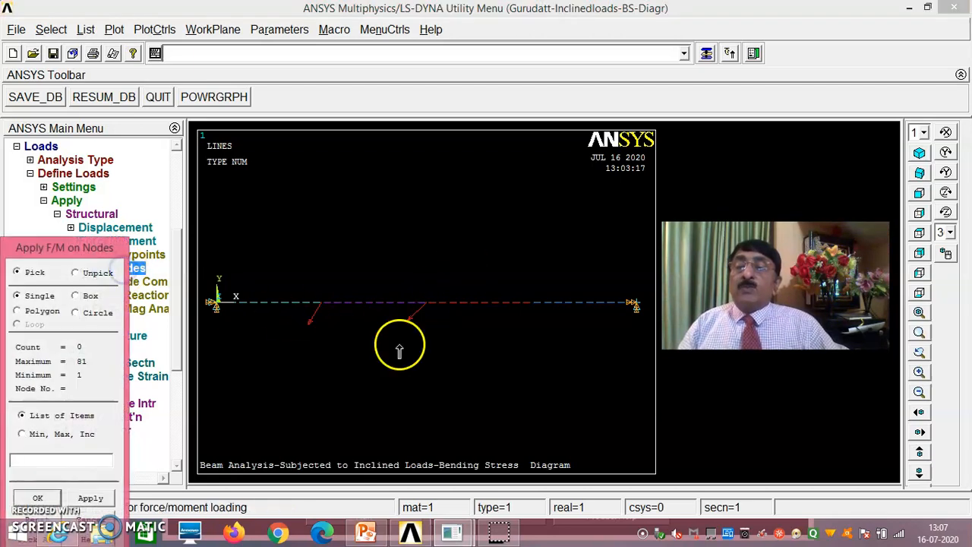
pyautogui.click(531, 311)
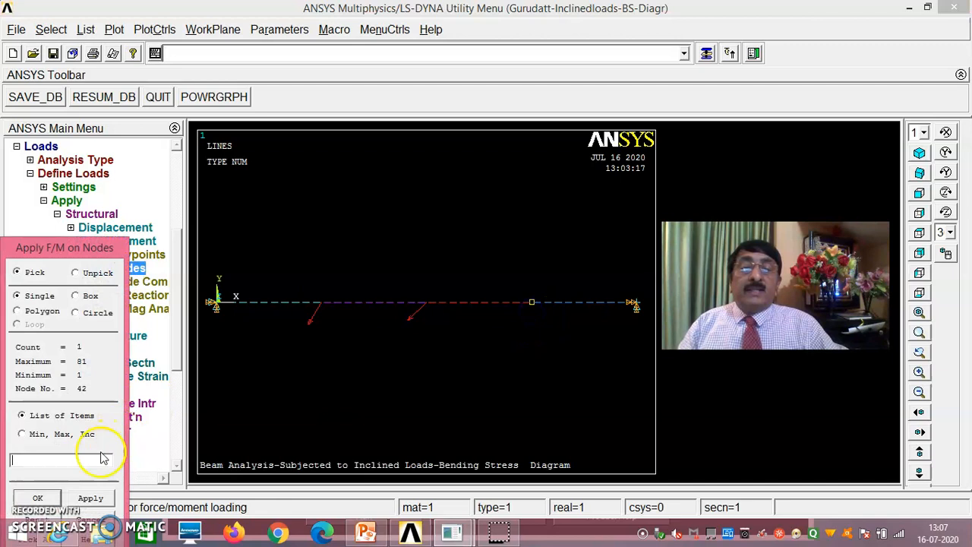
pyautogui.moveTo(109, 248); pyautogui.dragTo(147, 148)
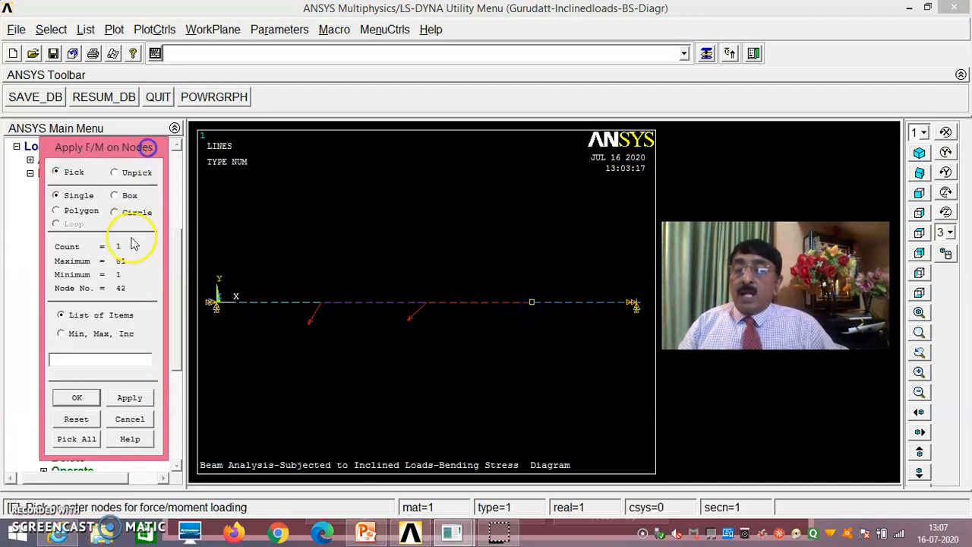
pyautogui.click(77, 398)
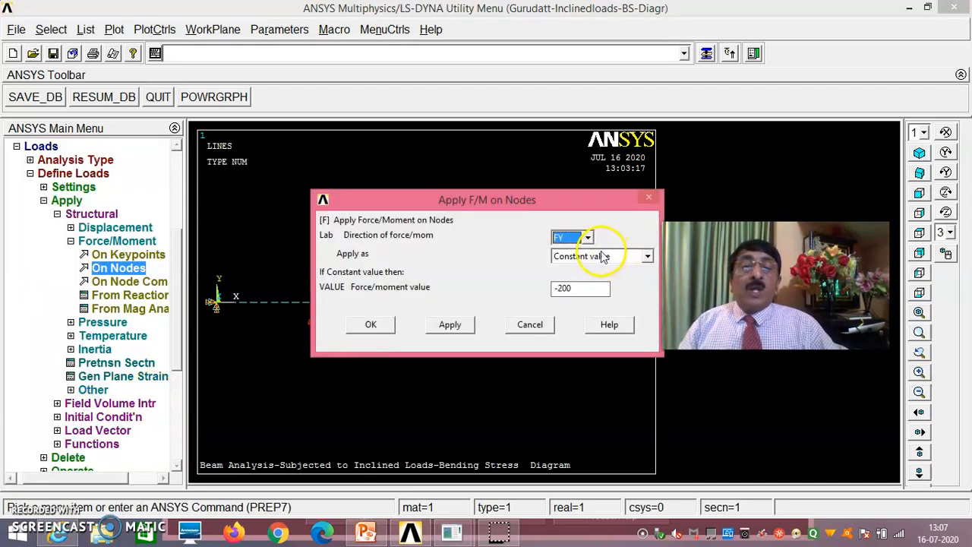
pyautogui.click(582, 290)
pyautogui.press('BackSpace')
pyautogui.press('BackSpace')
pyautogui.press('BackSpace')
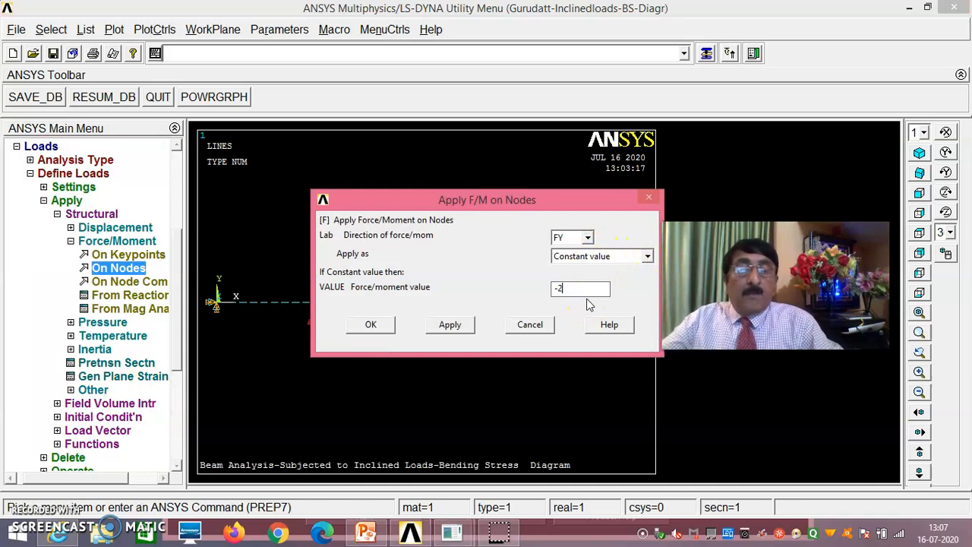
pyautogui.write('300')
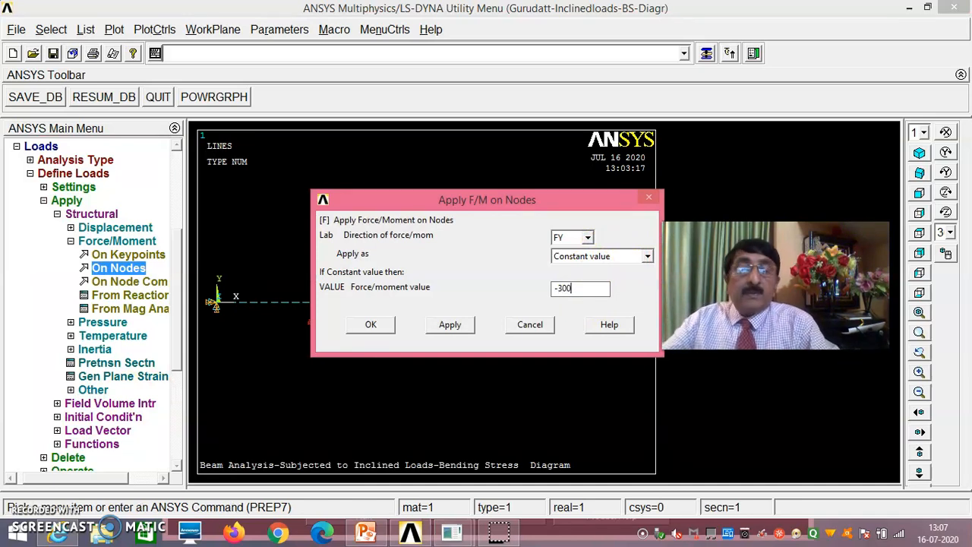
pyautogui.click(389, 326)
pyautogui.click(390, 326)
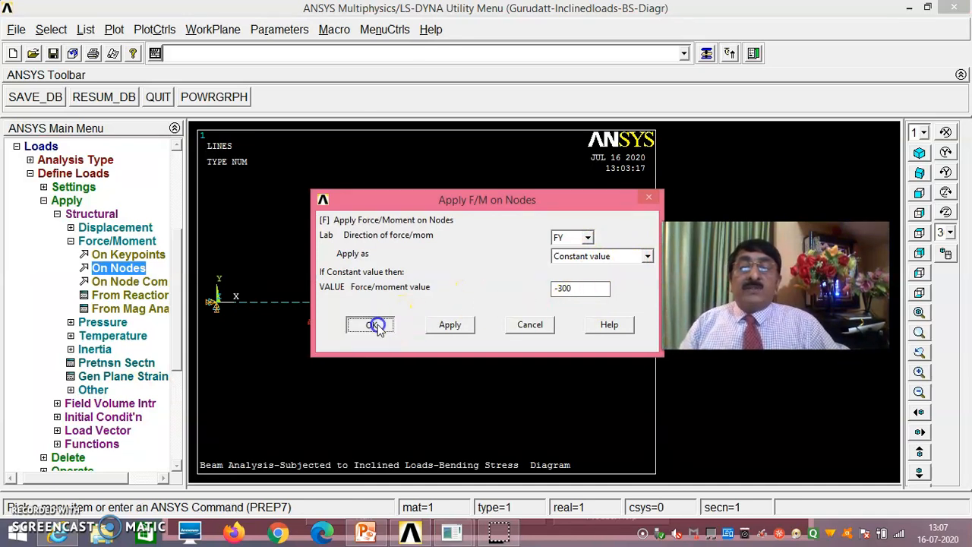